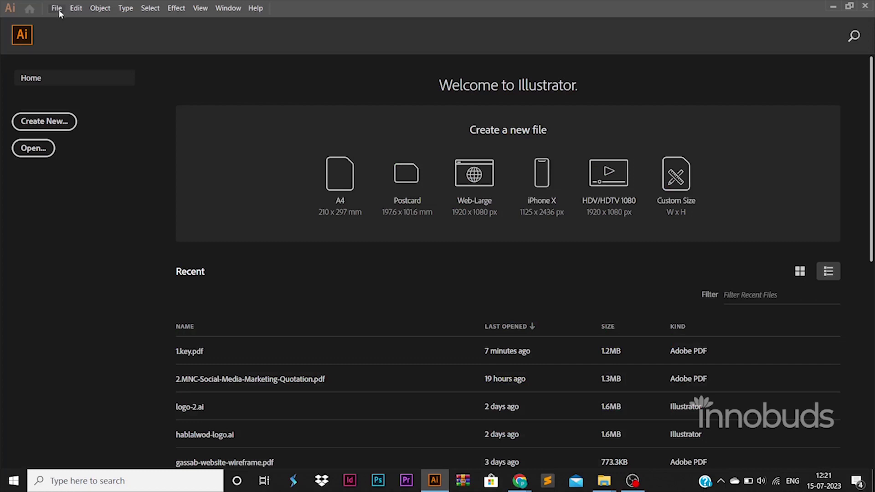
Step: Create a new 1000 × 1000 px document
click(58, 12)
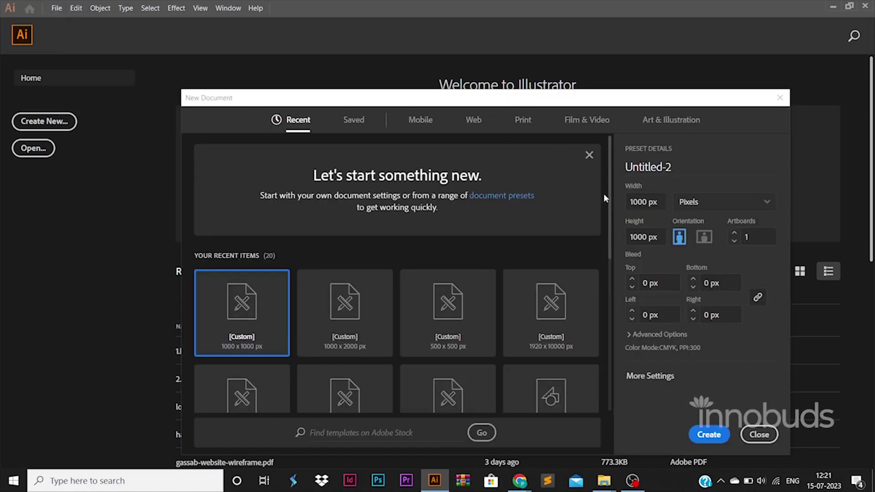
click(645, 202)
click(654, 238)
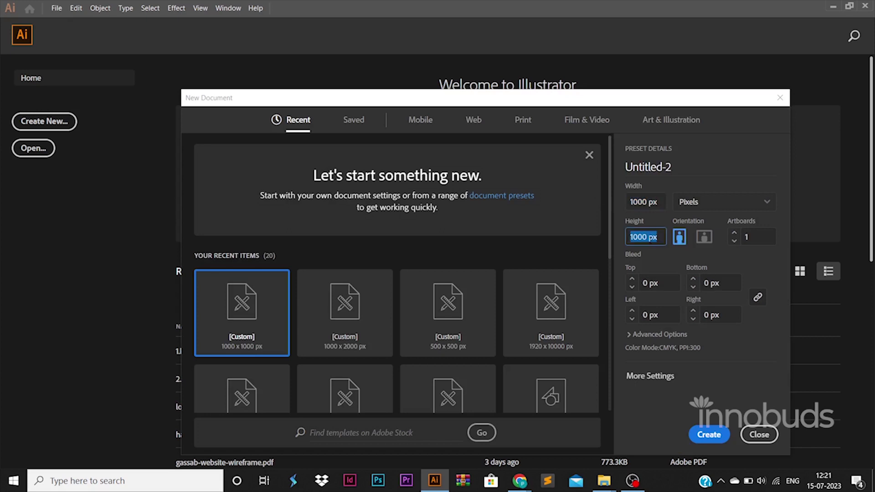
click(707, 436)
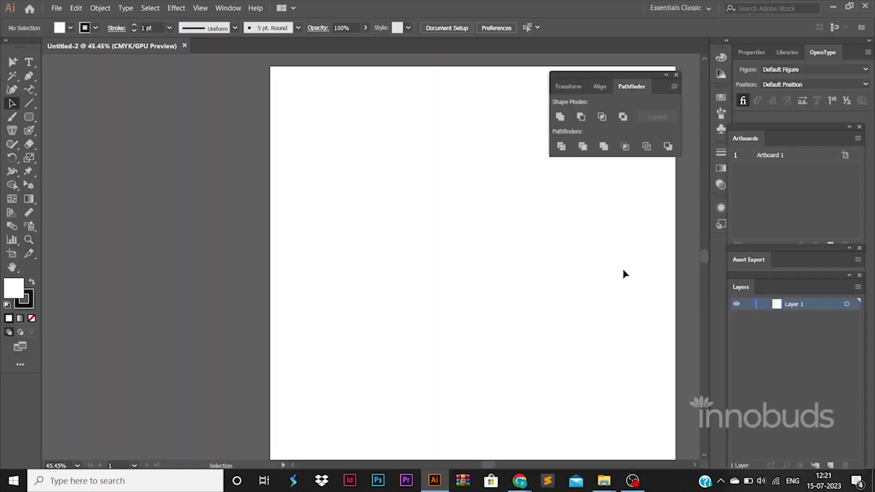
Step: Draw an ellipse in the upper middle of the artboard and stretch its bottom point down to make it taller
click(677, 74)
scroll(436, 230, down, 2)
scroll(358, 256, up, 1)
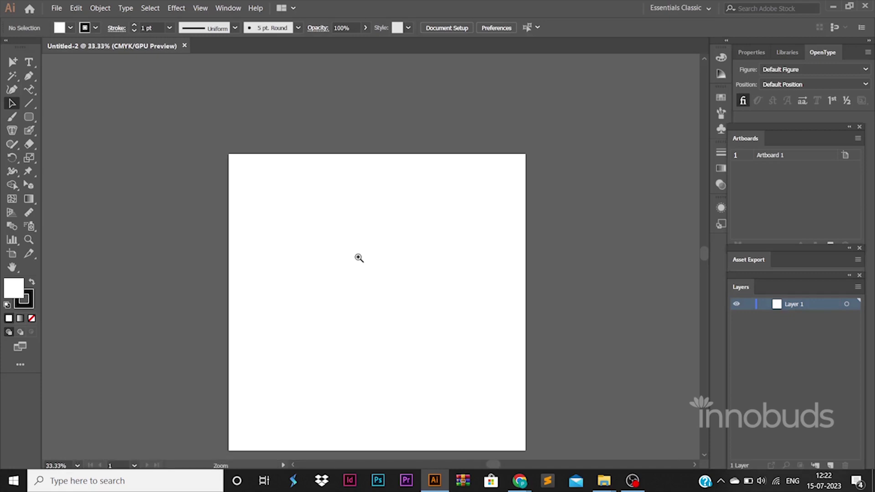
scroll(359, 248, down, 1)
scroll(365, 228, up, 1)
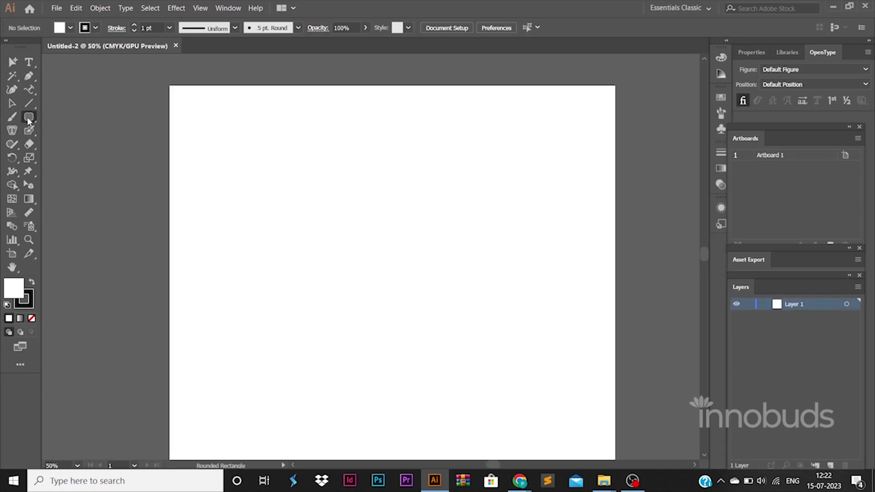
drag(29, 117, 82, 131)
drag(291, 168, 494, 263)
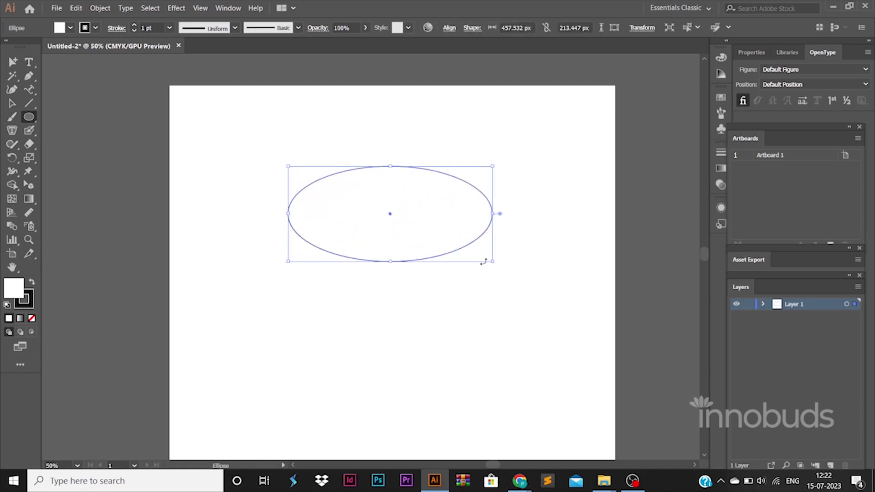
click(12, 104)
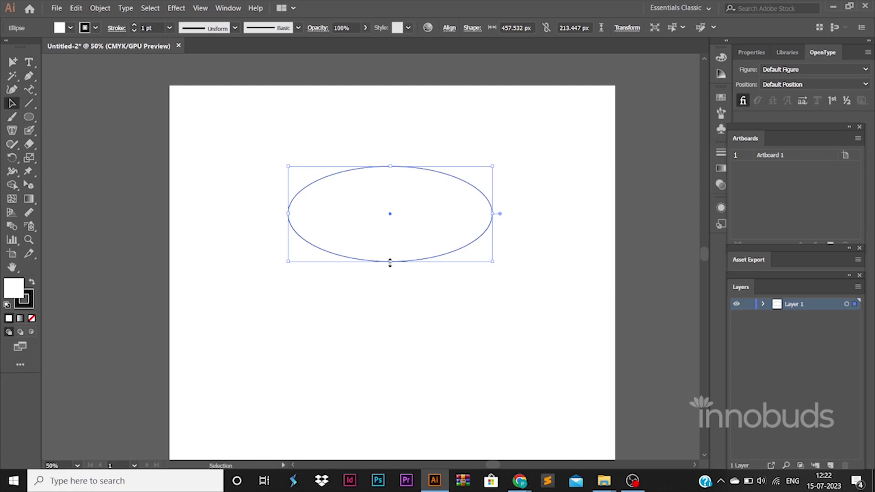
drag(390, 262, 390, 329)
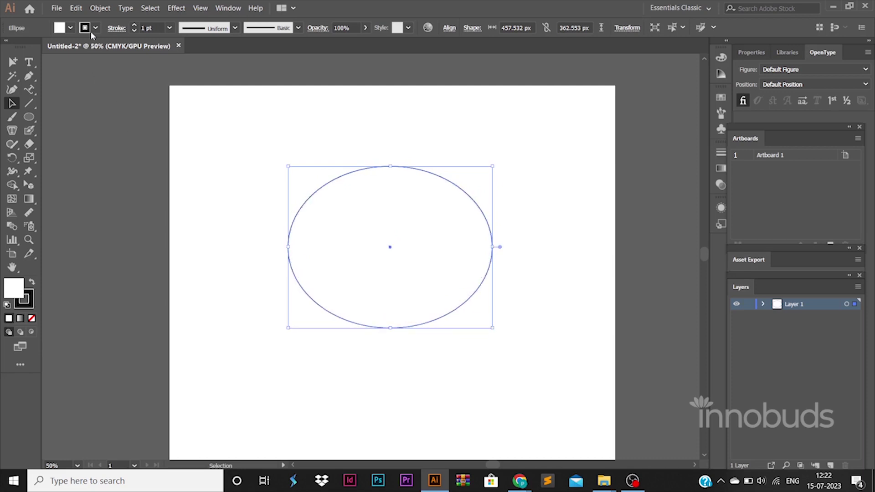
Step: Give the ellipse no stroke and a solid black fill
click(95, 28)
click(7, 47)
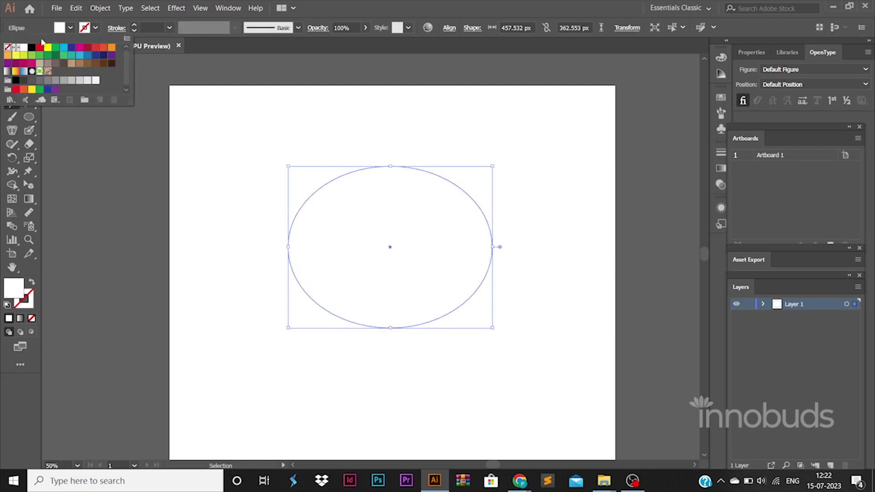
click(70, 28)
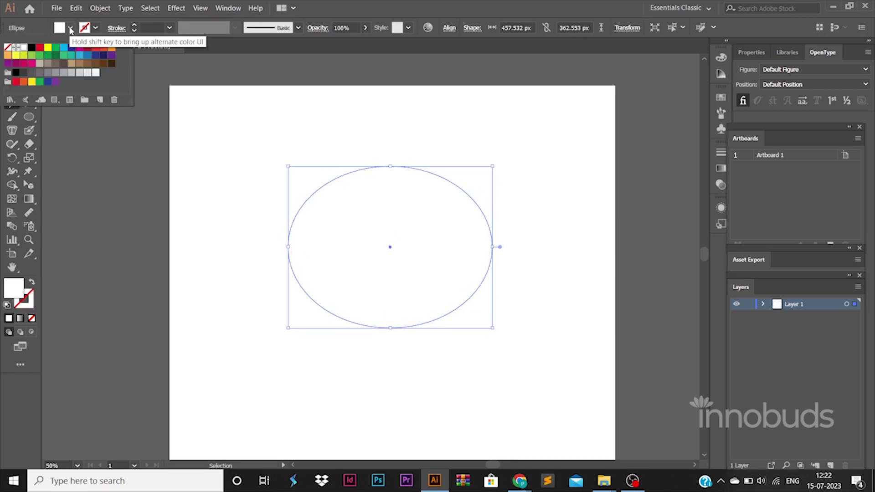
click(33, 48)
click(263, 176)
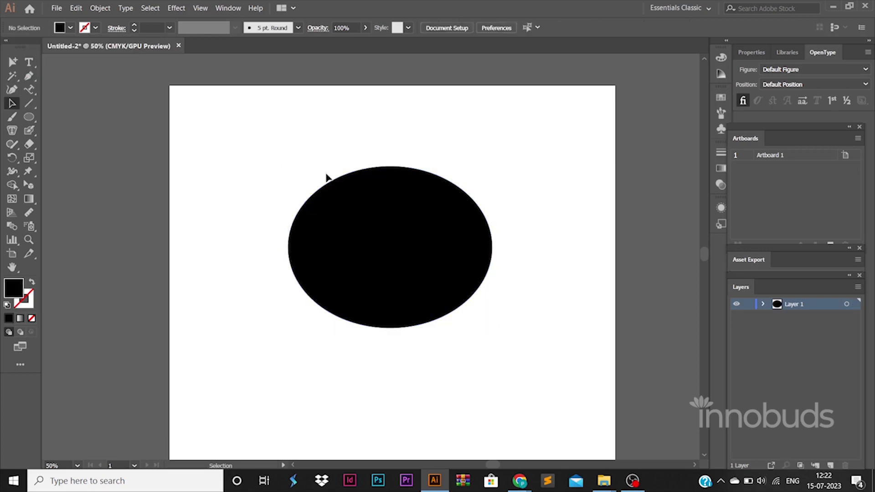
click(400, 203)
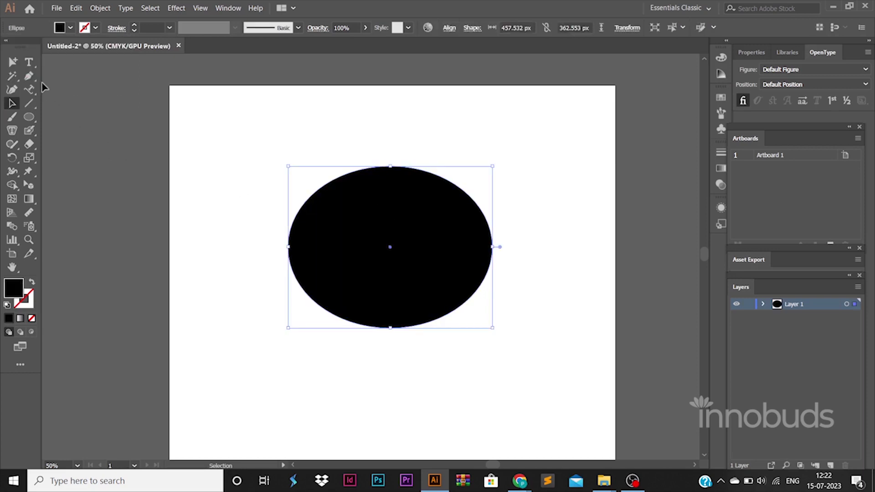
Step: Try removing and sharpening the ellipse's bottom point, then undo back to the full ellipse
click(29, 75)
click(390, 327)
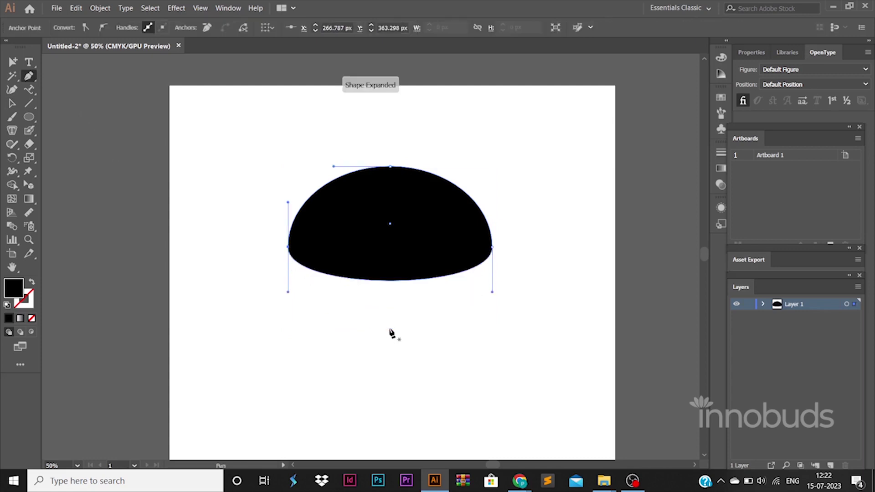
key(ctrl+z)
alt+click(390, 328)
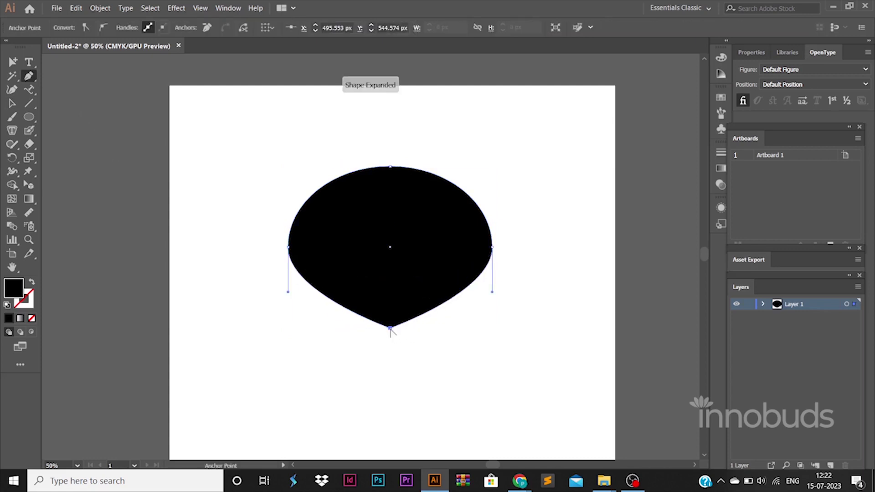
ctrl+click(391, 330)
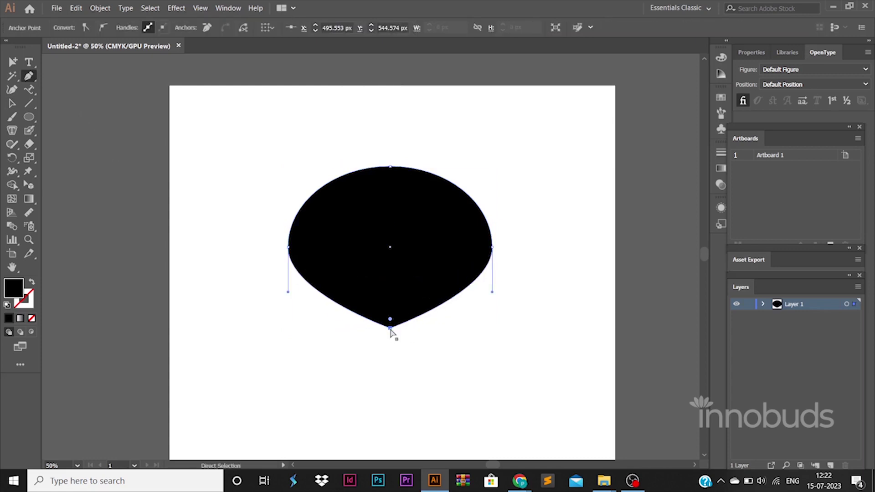
key(ctrl+z)
Step: Draw a rounded rectangle over the ellipse's lower half and centre both horizontally
click(28, 117)
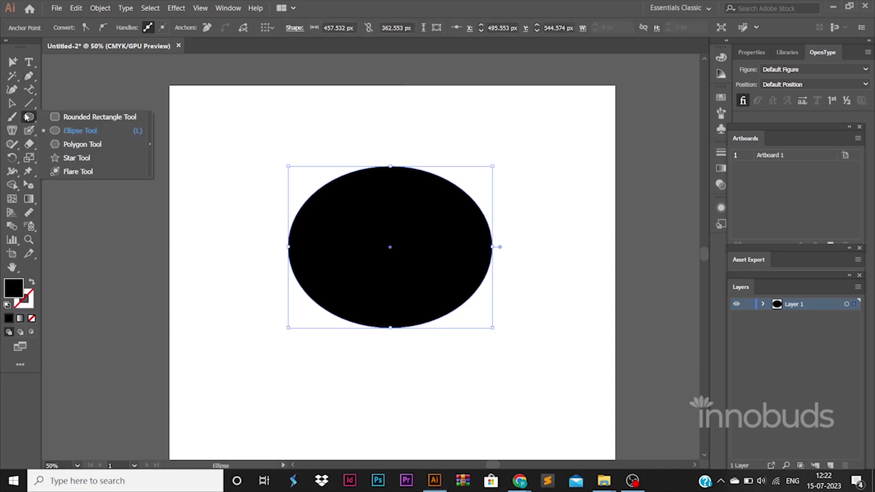
click(100, 116)
drag(247, 247, 528, 395)
key(a)
drag(450, 319, 447, 309)
shift+click(445, 231)
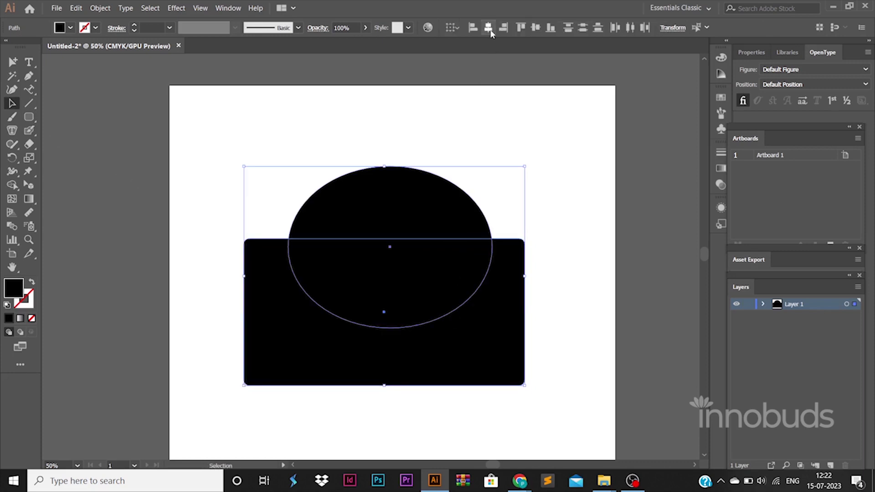
click(490, 30)
Step: Subtract the rectangle from the ellipse with Pathfinder Minus Front, leaving a half dome
click(228, 8)
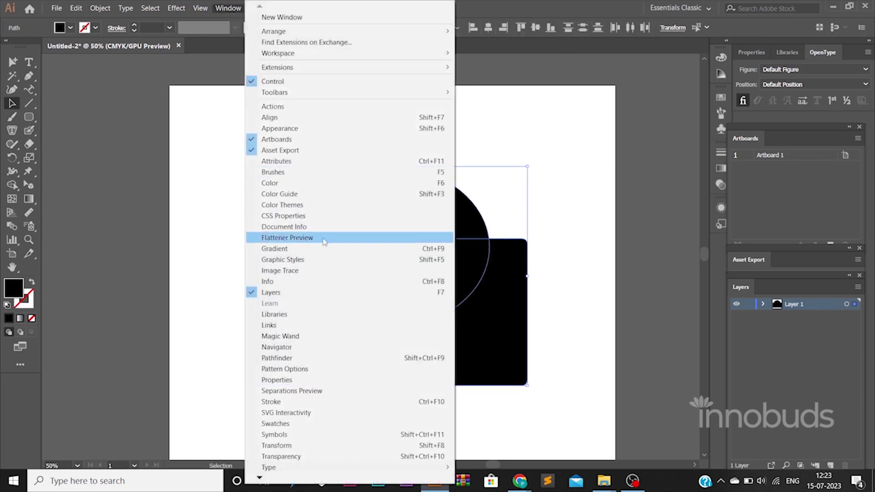
click(314, 358)
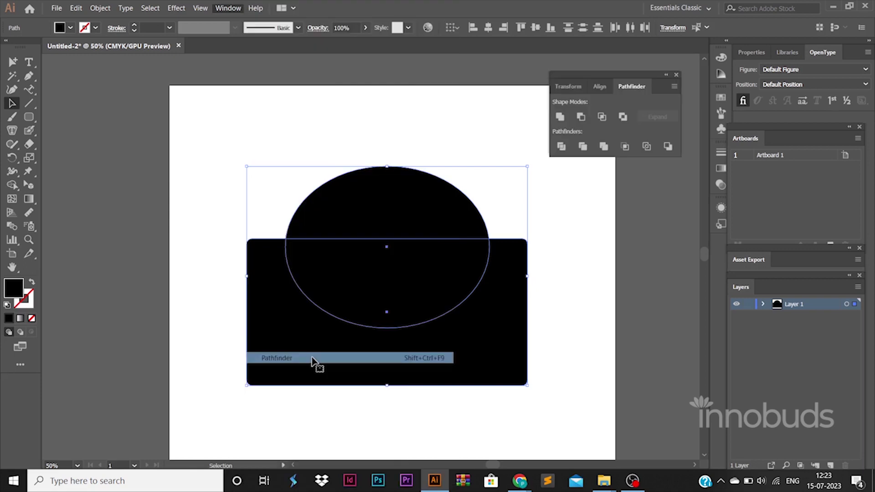
click(581, 117)
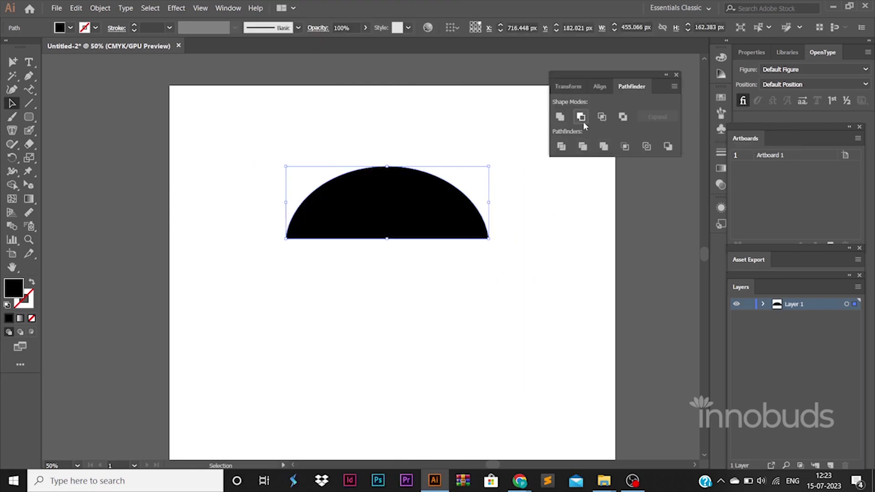
click(533, 232)
click(29, 117)
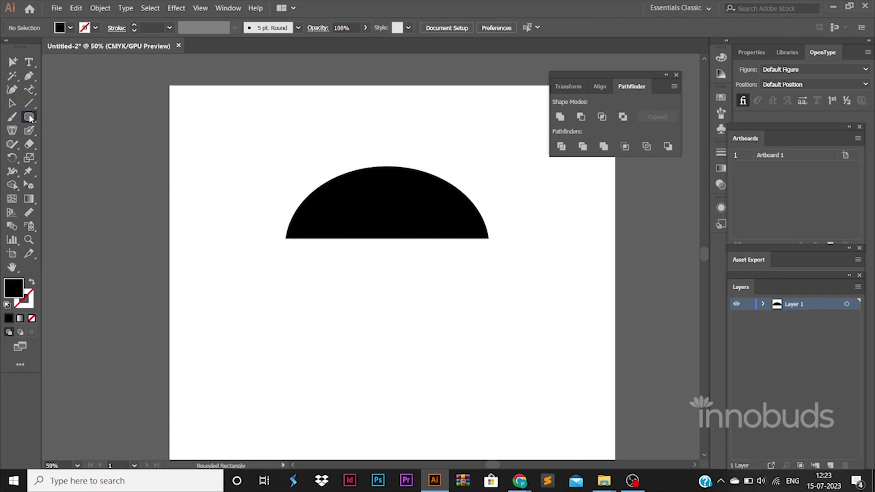
Step: Draw a small 80 × 80 px circle below the dome's left end
drag(29, 117, 64, 129)
drag(272, 258, 312, 300)
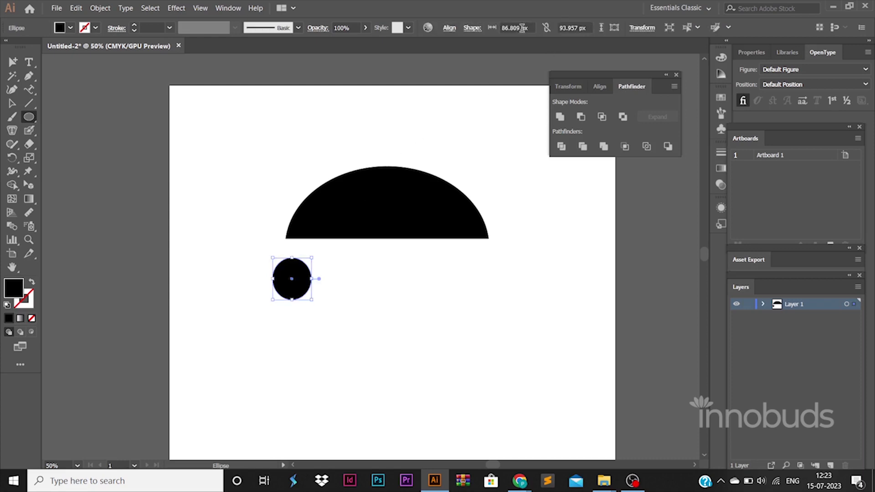
double_click(523, 28)
text(80)
key(Tab)
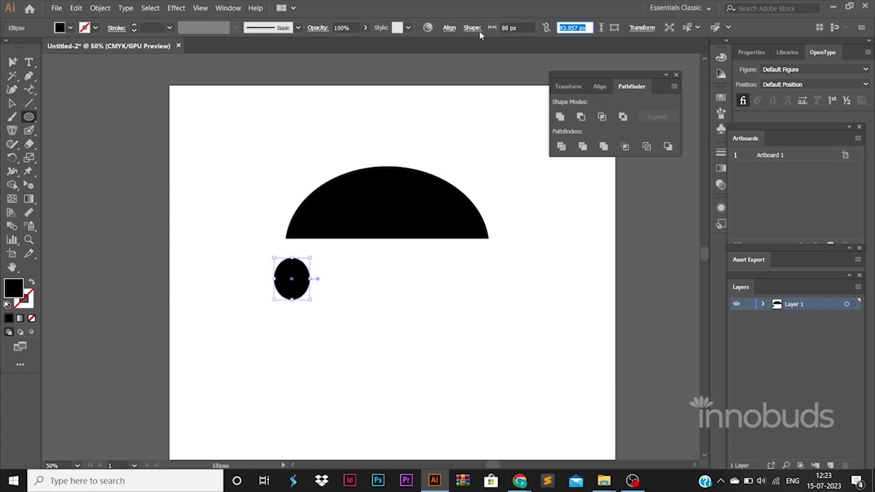
text(80)
key(Return)
Step: Place copies of the circle in a row along the dome's base
click(13, 103)
click(211, 231)
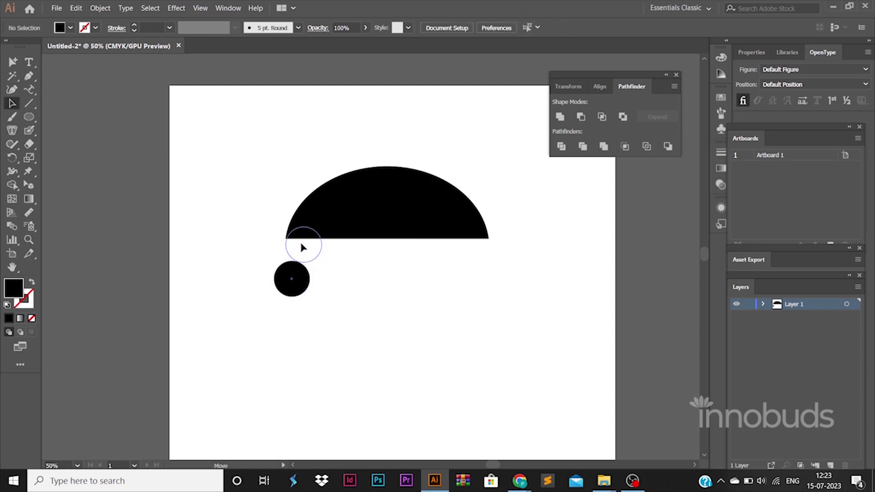
drag(303, 247, 483, 245)
shift+click(447, 246)
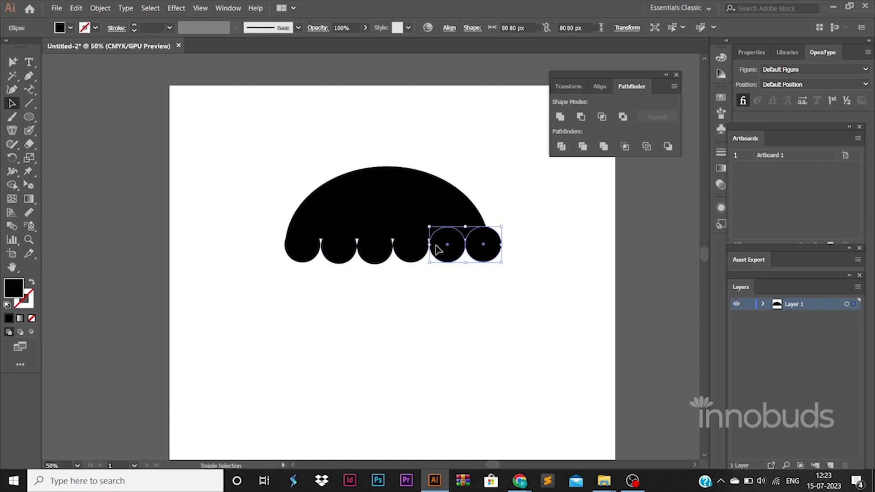
Step: Distribute the six circles evenly, align their vertical centres, and group them
shift+click(411, 246)
shift+click(375, 252)
shift+click(339, 248)
shift+click(302, 246)
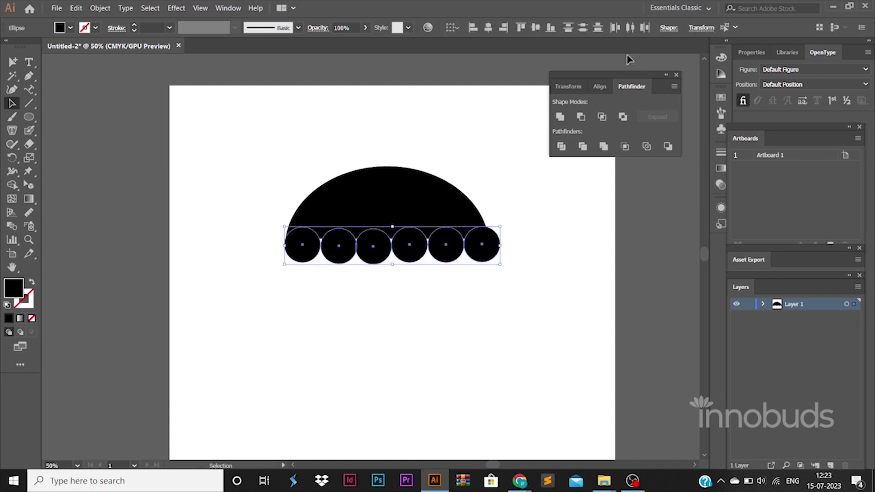
click(645, 30)
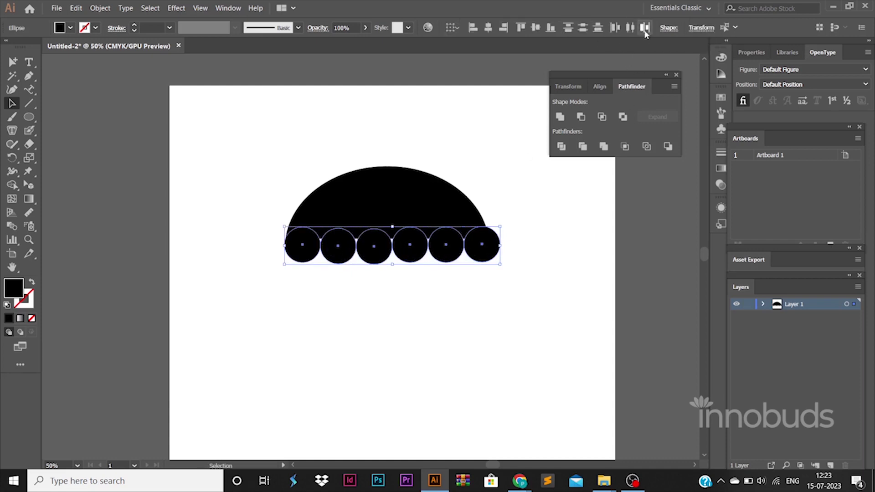
click(533, 28)
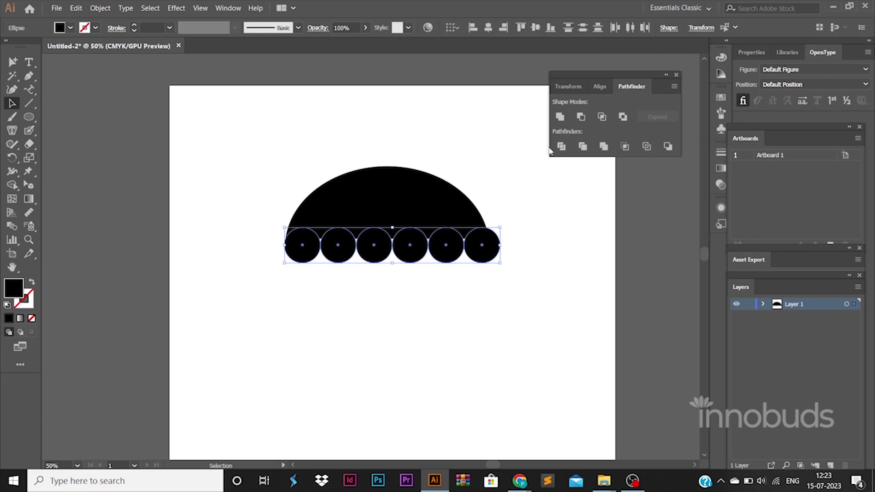
click(561, 117)
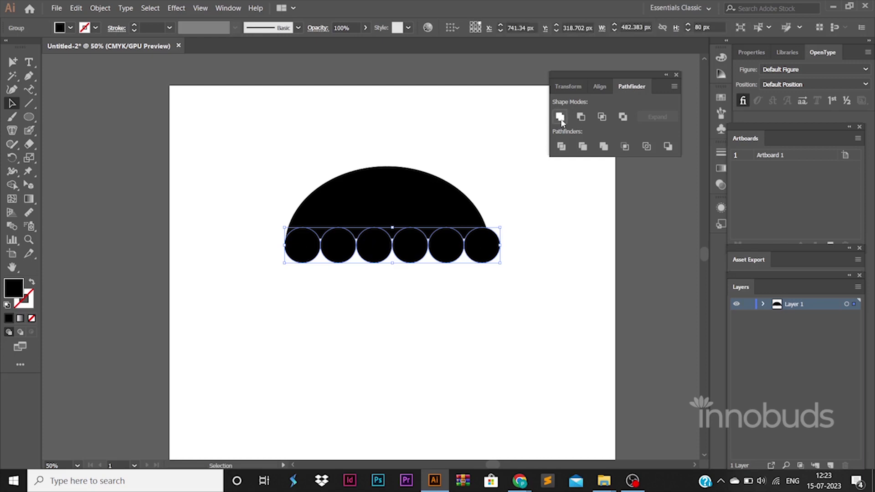
Step: Widen the half dome to span the circles, then subtract the circle group with Minus Front
click(471, 217)
drag(491, 205, 500, 205)
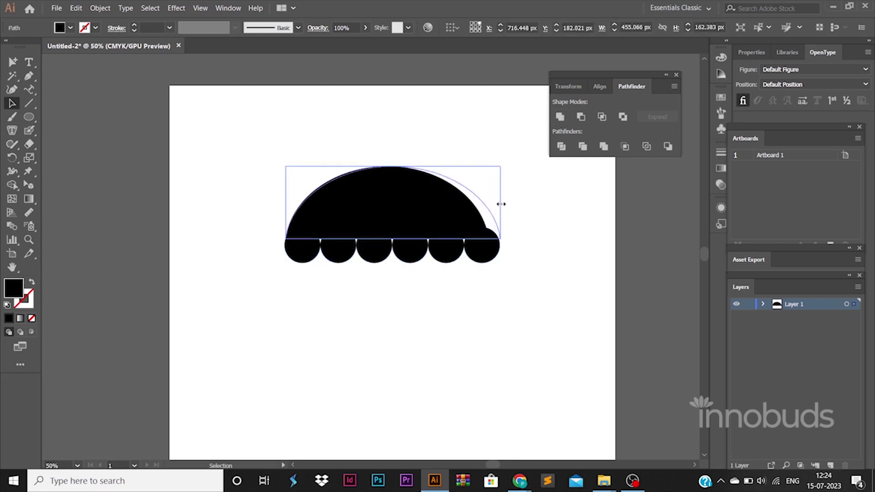
shift+click(482, 257)
click(483, 260)
click(447, 249)
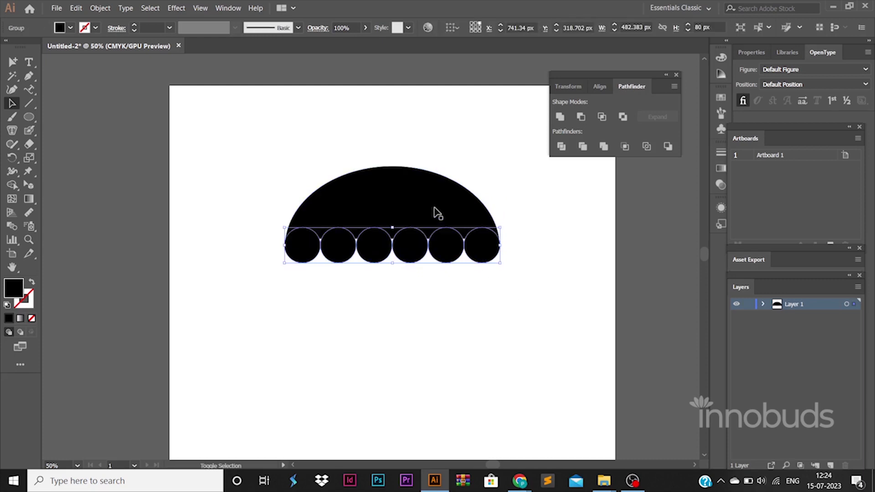
shift+click(436, 211)
click(578, 117)
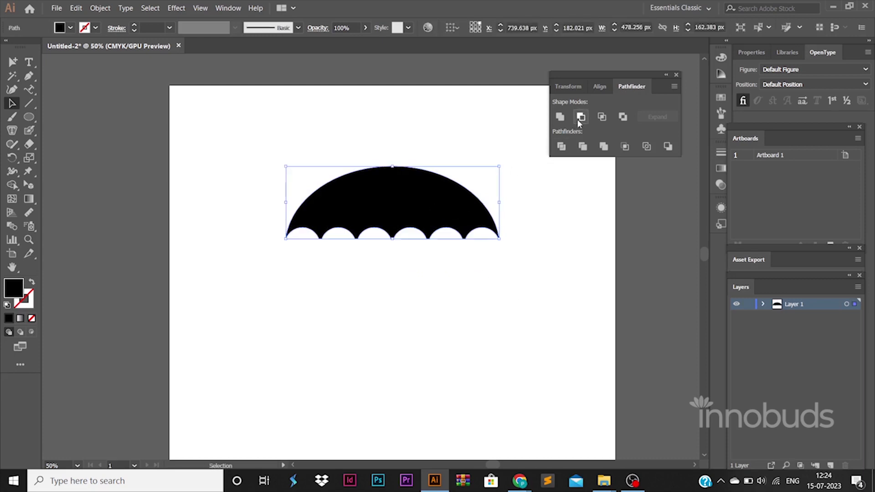
click(544, 251)
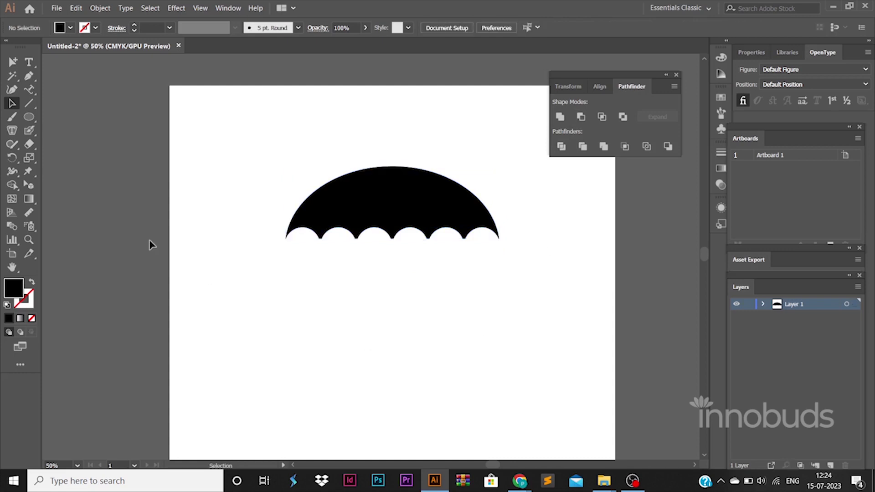
Step: Draw a tall rounded rectangle below the canopy with a 48 px corner radius
click(28, 117)
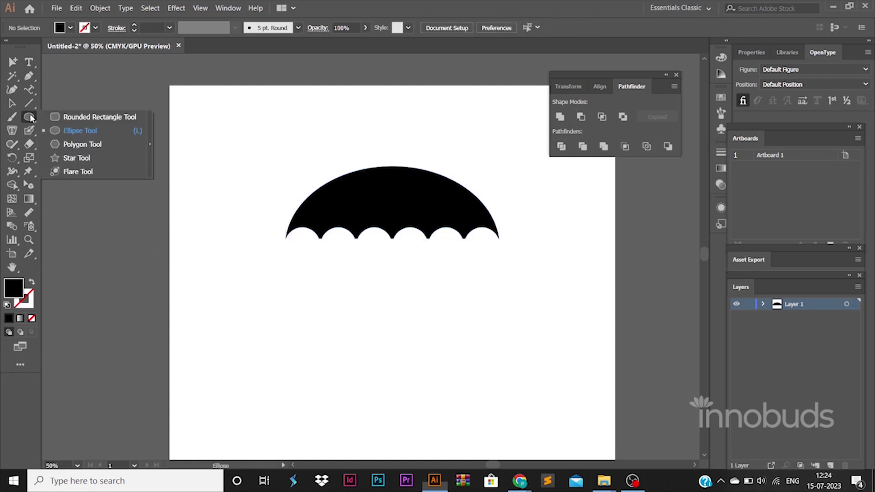
click(78, 118)
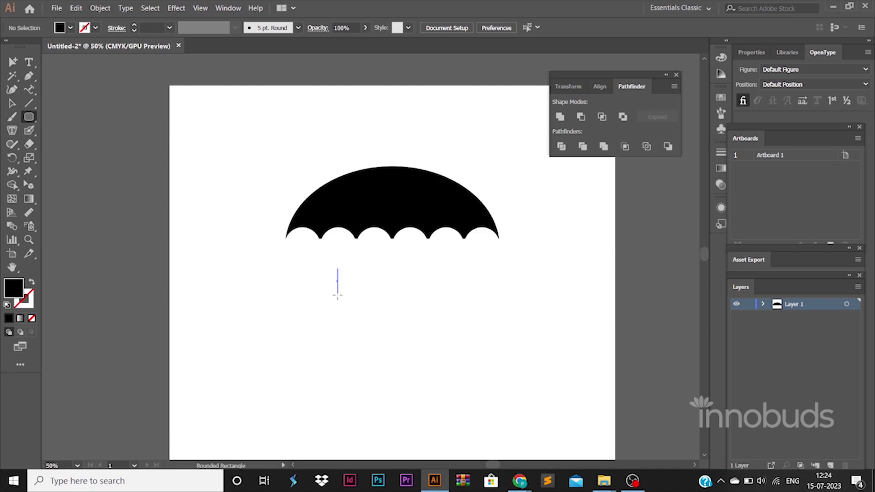
drag(338, 296, 381, 401)
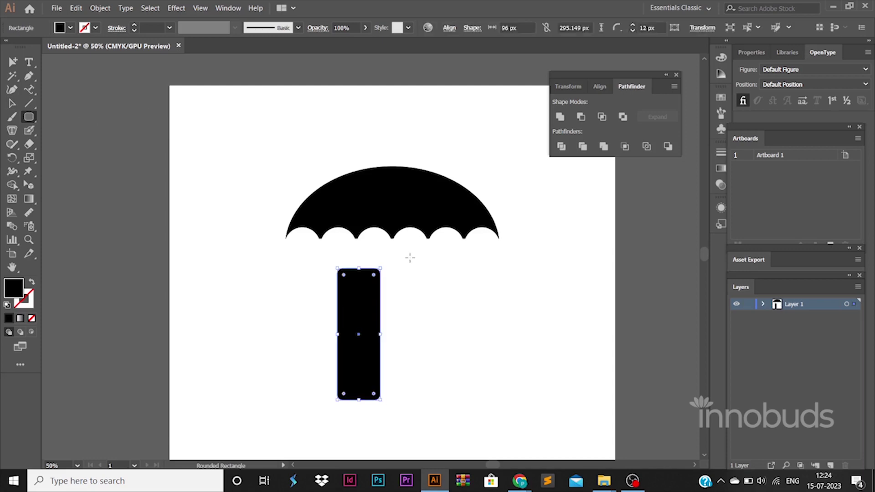
click(647, 28)
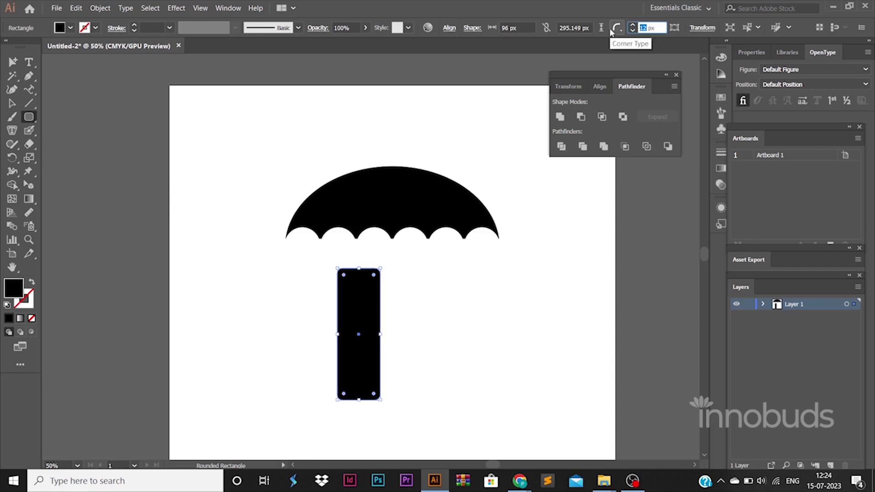
text(48)
key(Return)
Step: Resize the pill to about 101 × 426 px and move it below the canopy's right side
click(12, 103)
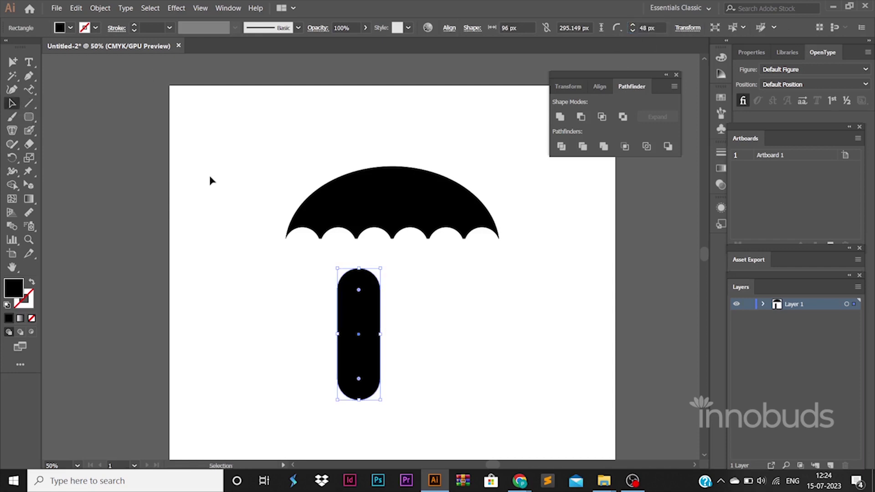
drag(360, 269, 366, 120)
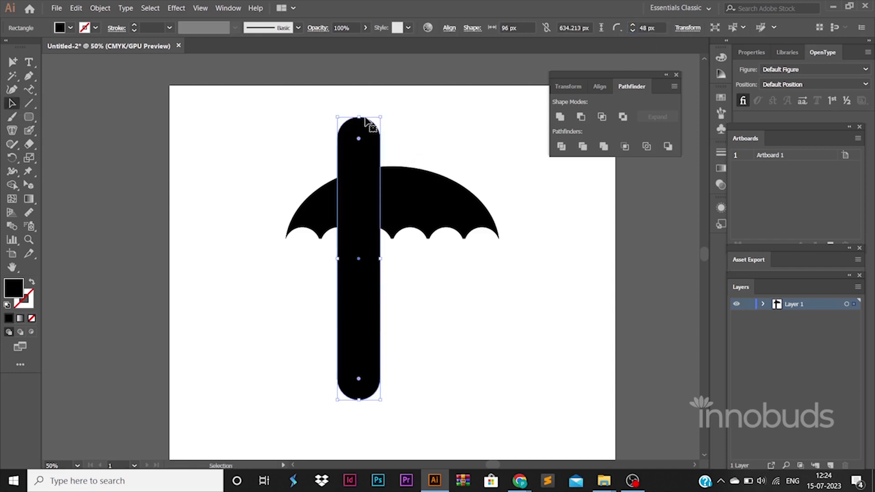
drag(360, 187, 385, 206)
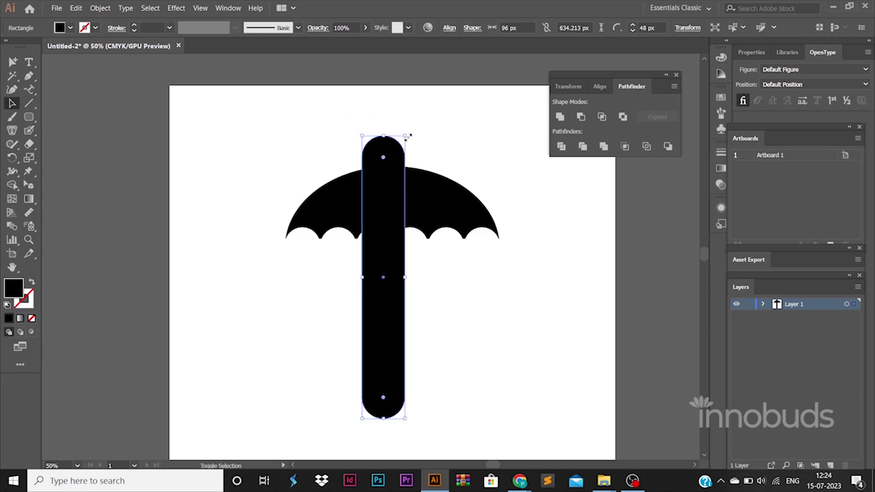
mouse_move(405, 136)
mouse_down()
mouse_move(395, 201)
mouse_move(403, 172)
mouse_up()
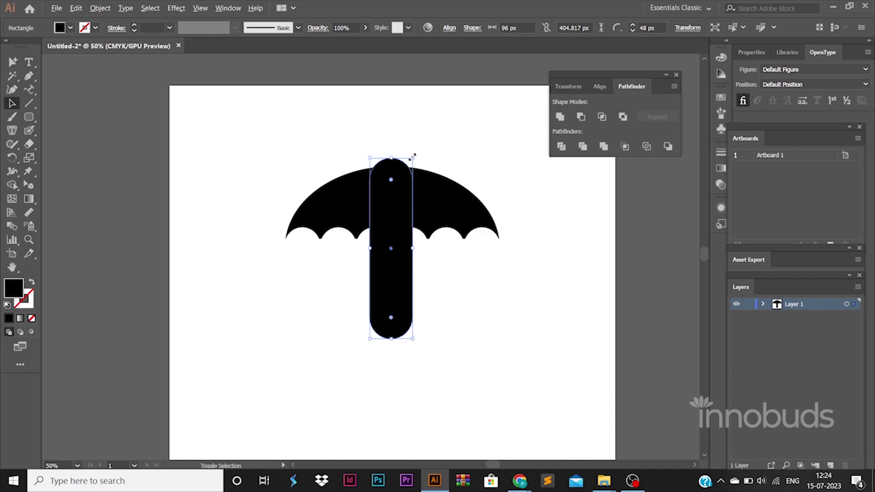
mouse_move(412, 156)
mouse_down()
mouse_move(426, 179)
mouse_move(416, 156)
mouse_up()
drag(405, 190, 455, 311)
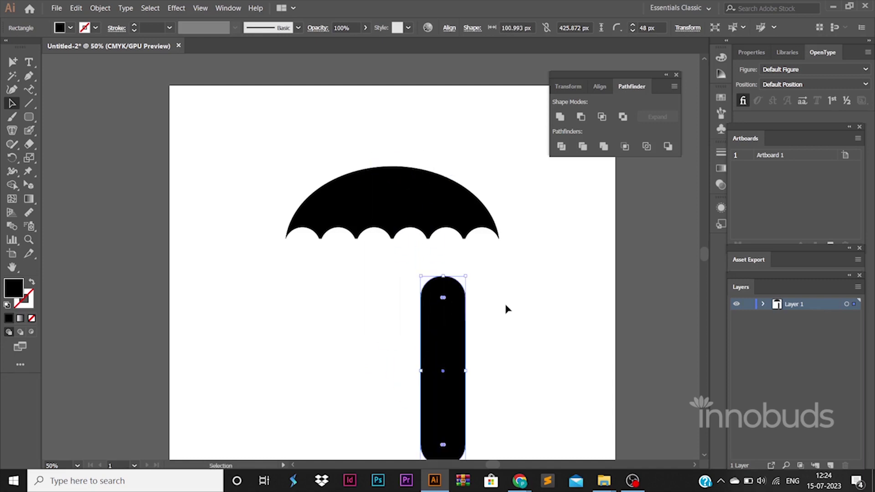
Step: Give the pill a 15 pt stroke and no fill, then convert it with Outline Stroke
drag(449, 342, 461, 335)
click(159, 28)
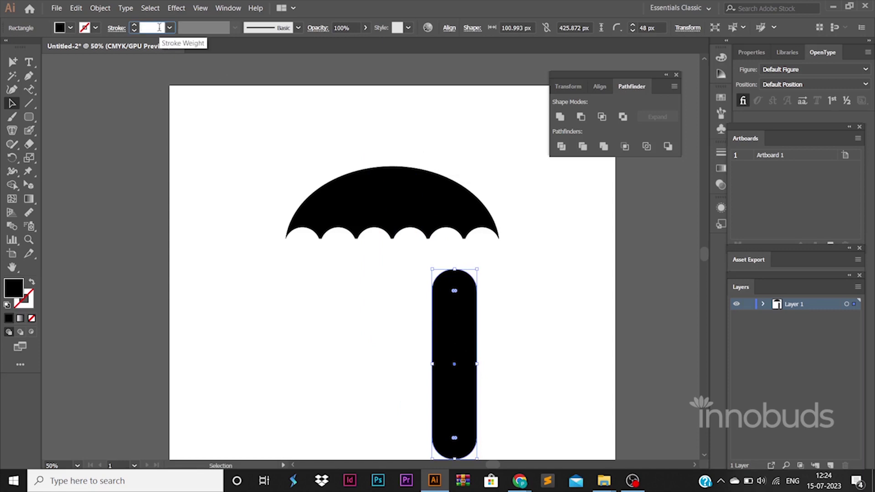
text(15)
key(Return)
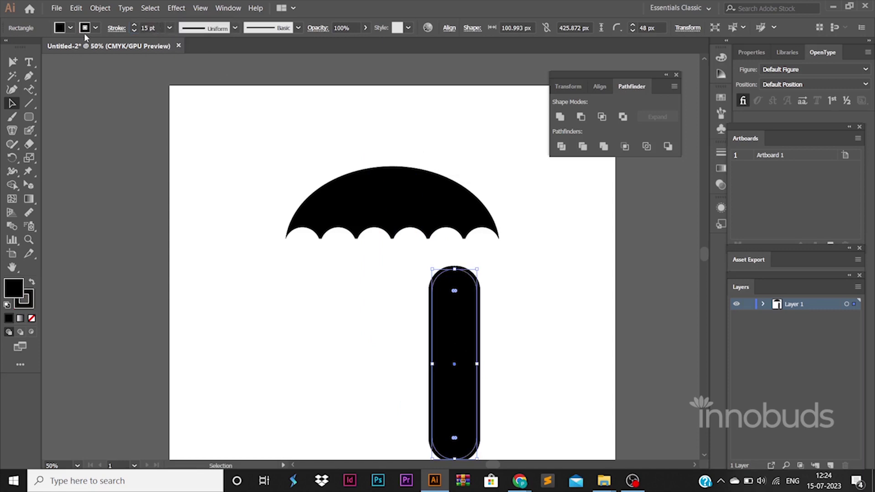
click(70, 28)
click(8, 46)
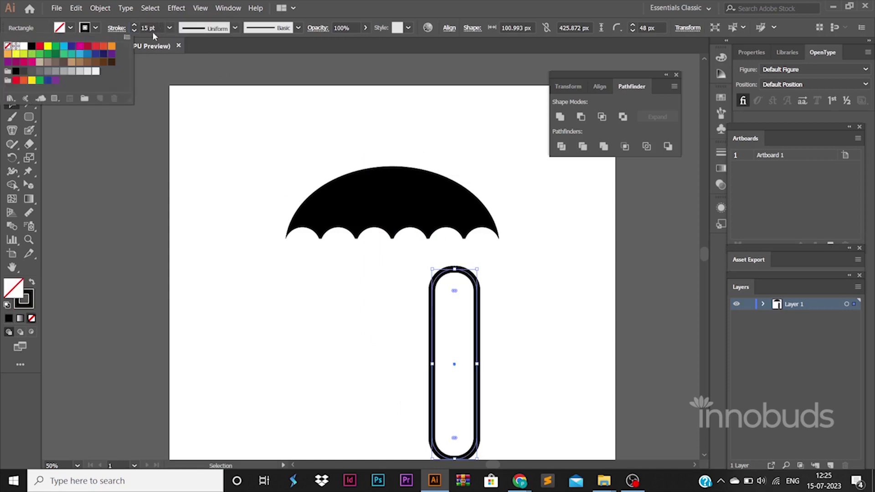
click(100, 8)
mouse_move(161, 233)
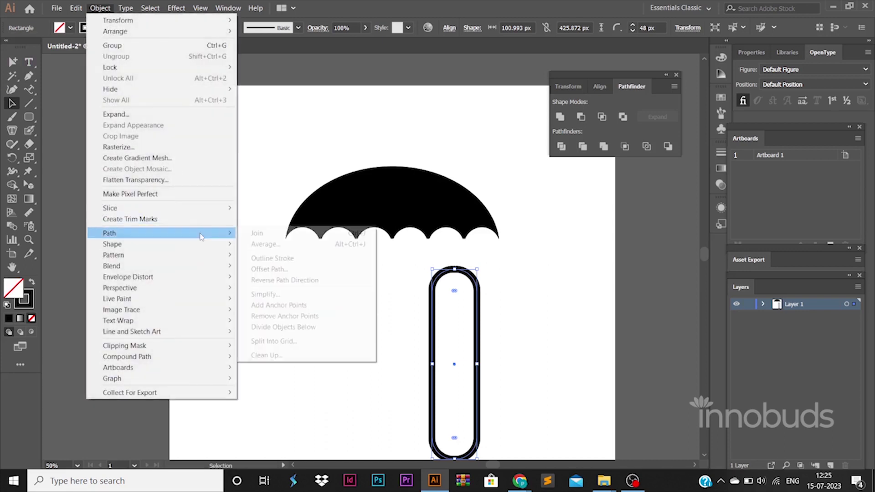
click(273, 258)
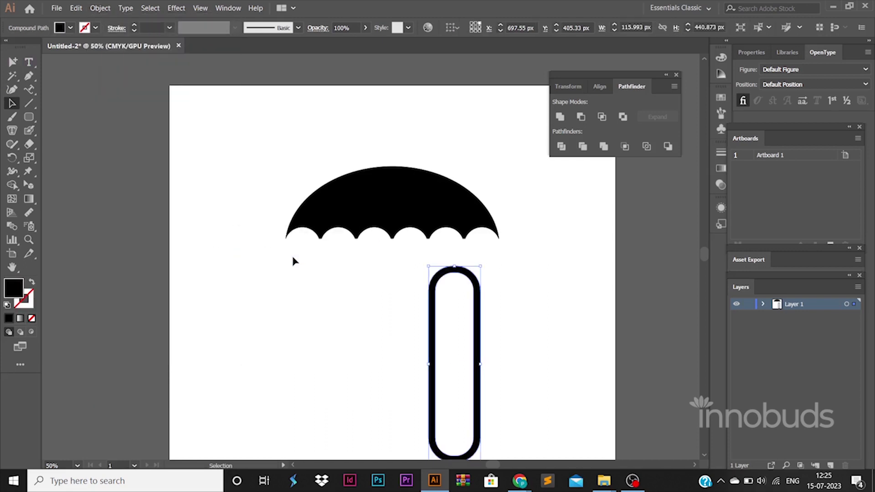
Step: Cut away the hollow pill's left half with a rounded rectangle and Minus Front, forming a J
click(31, 118)
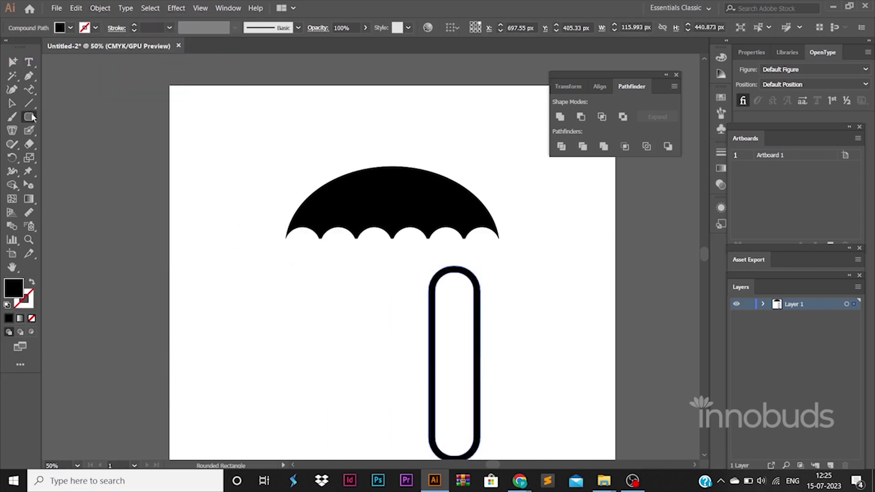
drag(382, 267, 453, 439)
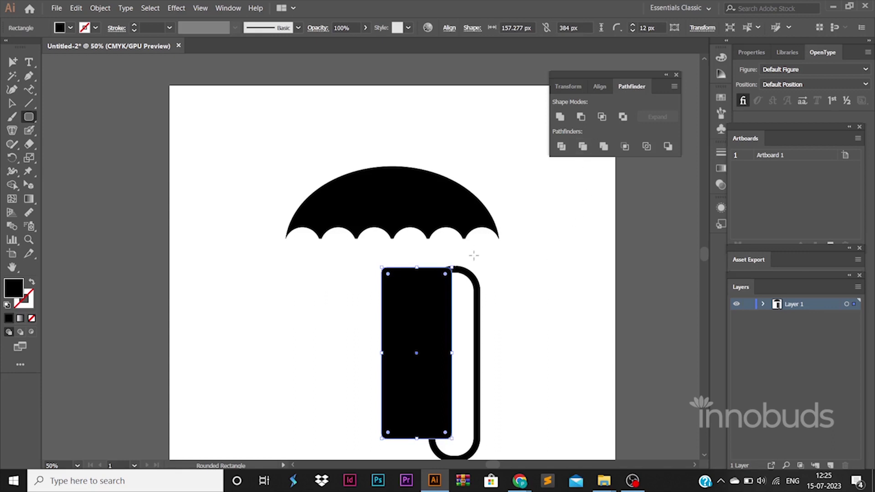
key(a)
shift+click(473, 284)
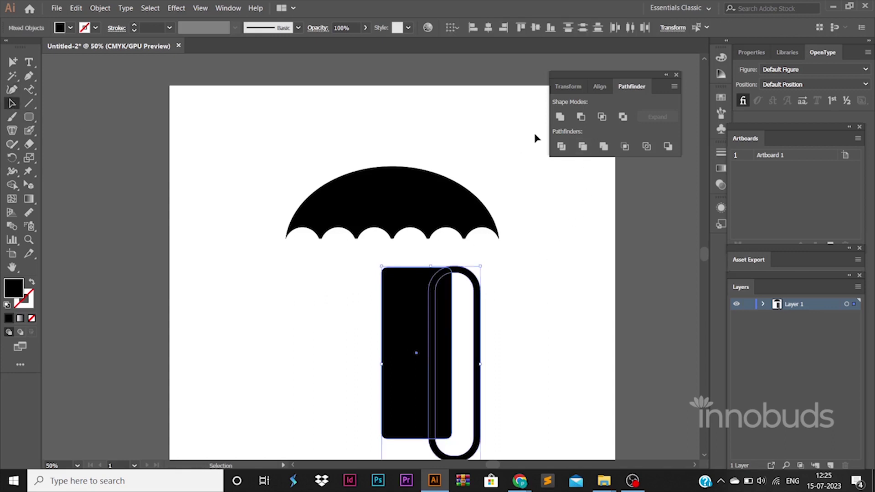
click(581, 116)
click(534, 336)
scroll(534, 337, down, 1)
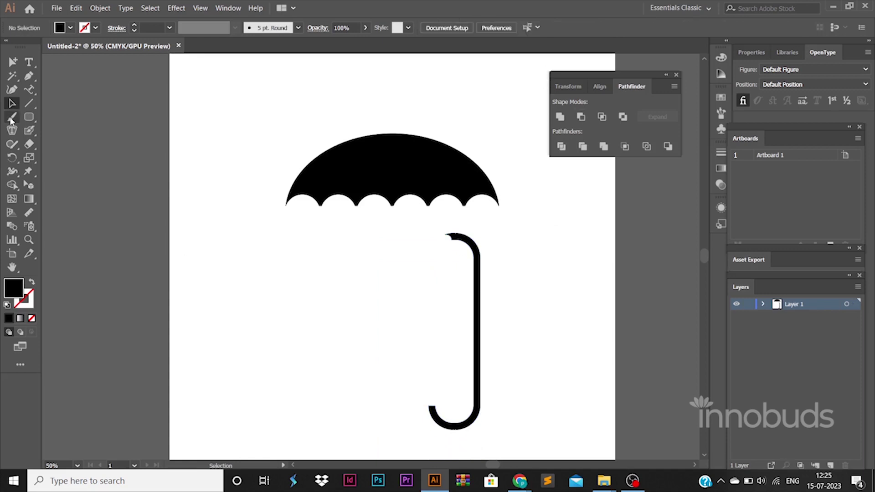
Step: Draw a black rounded rectangle over the handle top and subtract it with Minus Front
click(28, 117)
drag(421, 231, 534, 314)
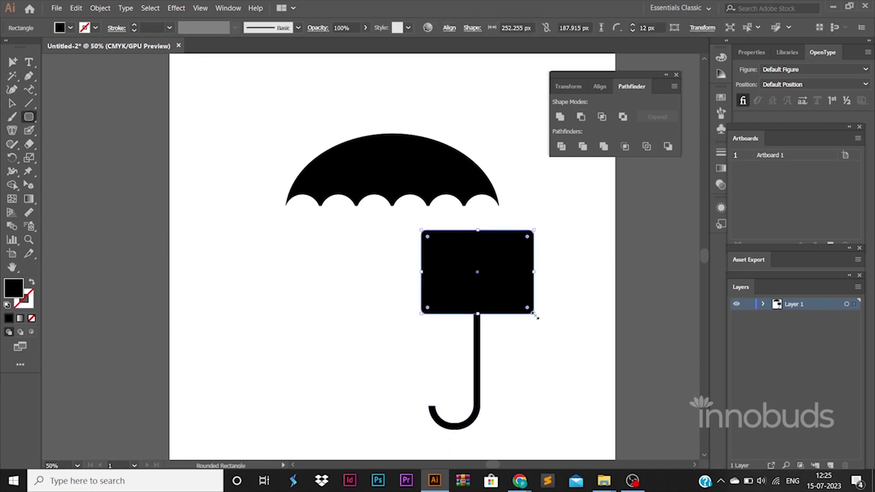
click(12, 103)
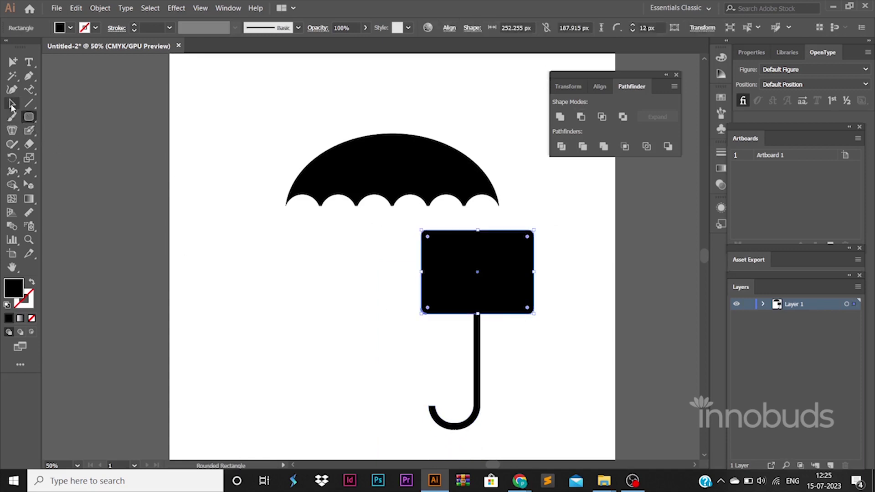
shift+click(477, 340)
click(581, 117)
click(485, 358)
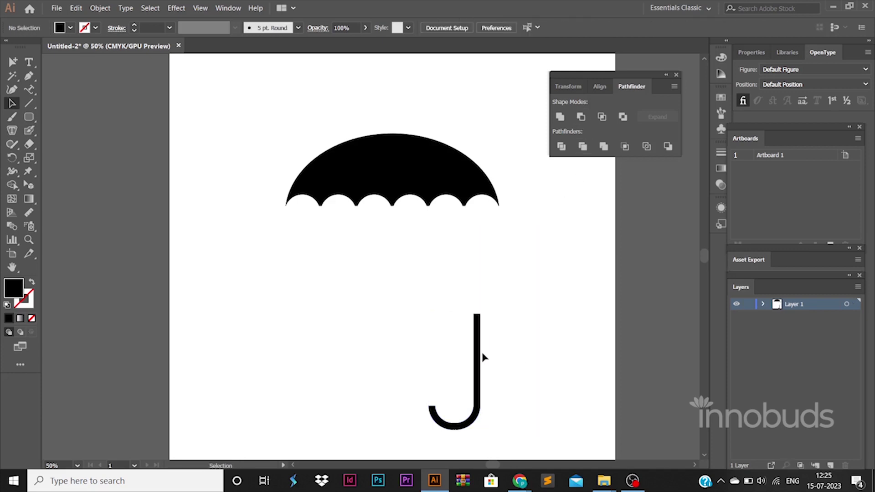
Step: Undo the cut, shorten the rectangle, and place a copy higher on the handle
key(ctrl+z)
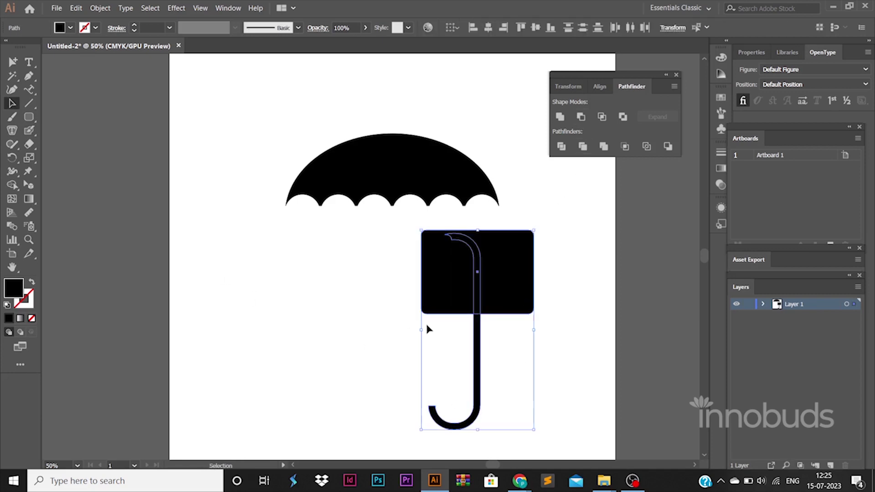
click(531, 290)
drag(481, 230, 479, 287)
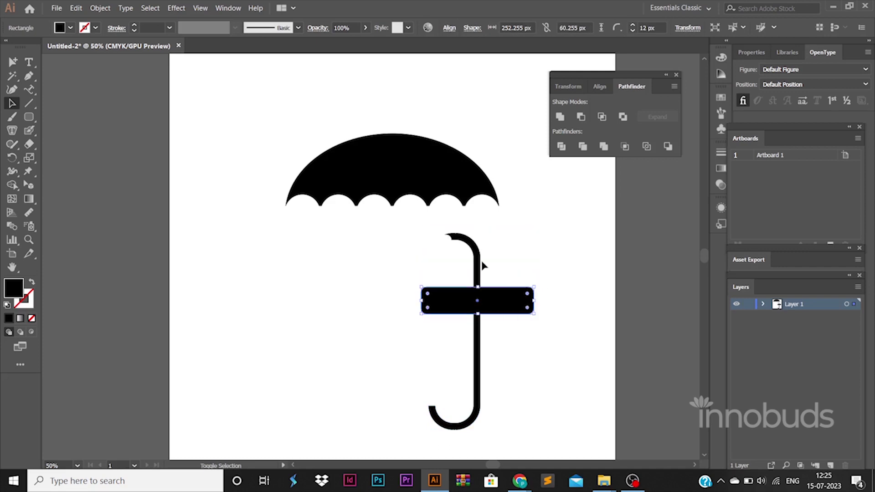
shift+click(478, 264)
click(554, 243)
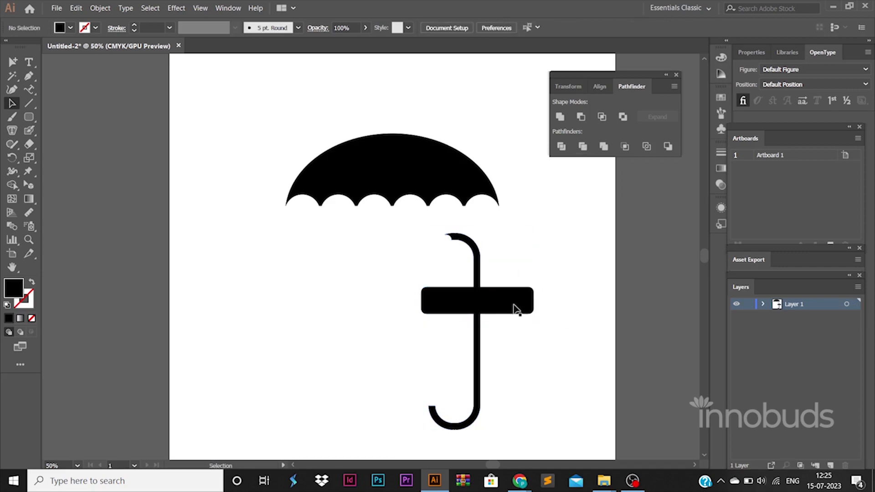
mouse_move(516, 309)
mouse_down()
mouse_move(508, 255)
mouse_move(477, 248)
mouse_up()
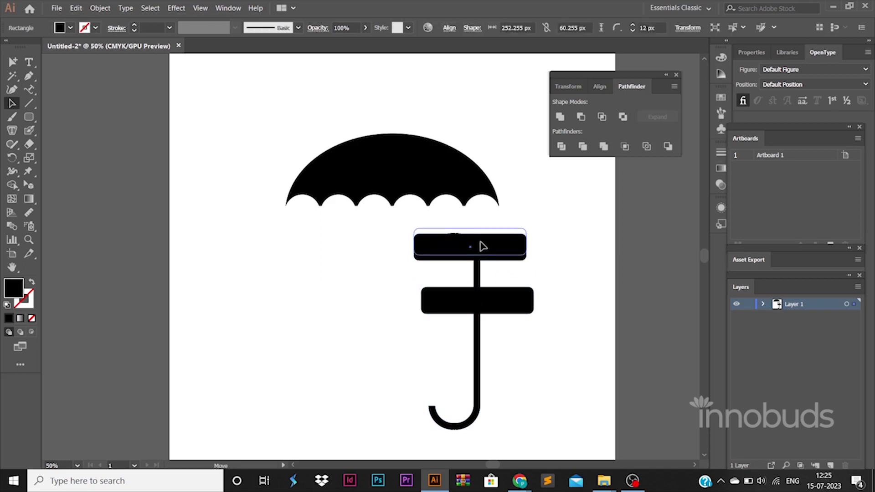
click(479, 303)
Step: Cut the lower rectangle out of the handle and ungroup the resulting pieces
shift+click(479, 334)
click(581, 117)
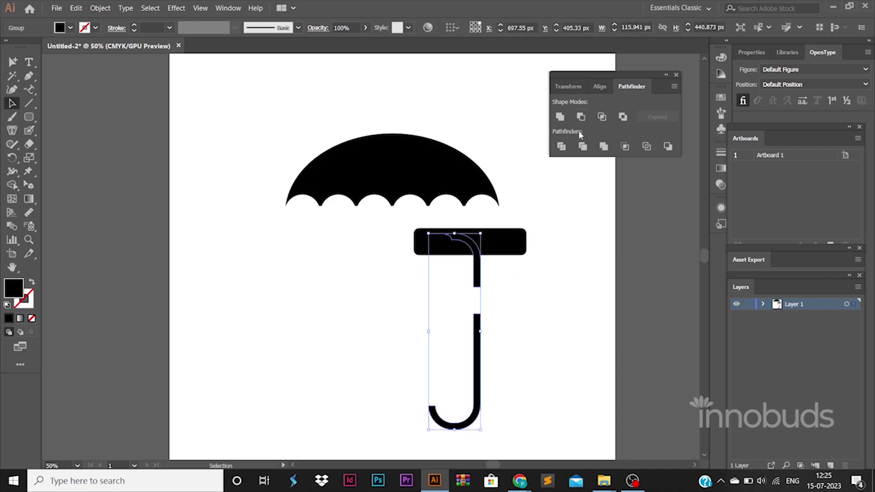
click(535, 290)
click(477, 277)
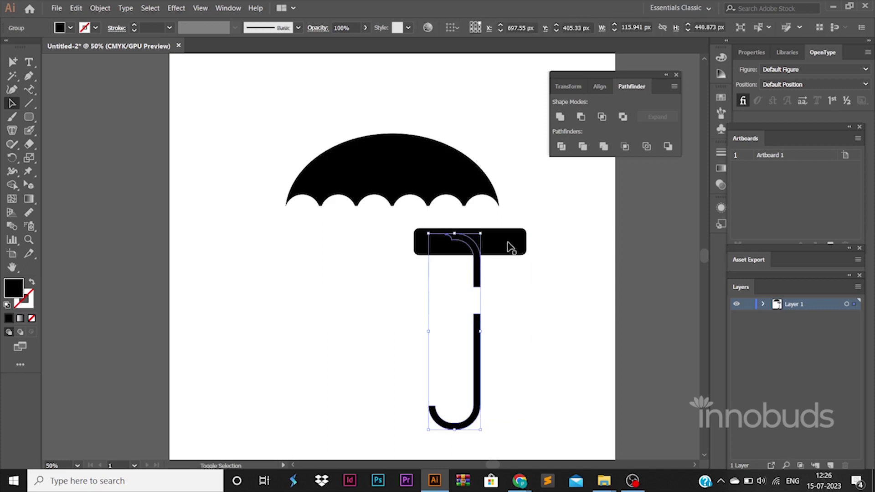
click(579, 316)
right_click(479, 289)
click(526, 372)
Step: Subtract the top rectangle from the handle stub, leaving no rectangles
click(524, 295)
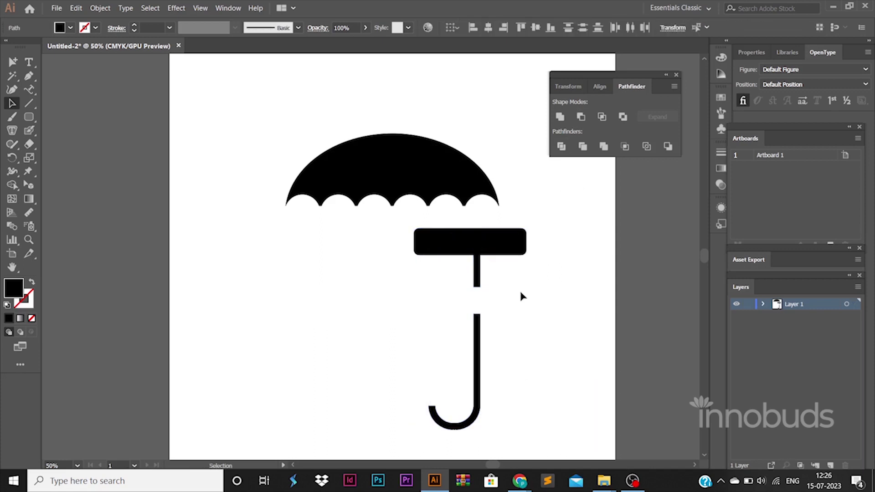
click(467, 240)
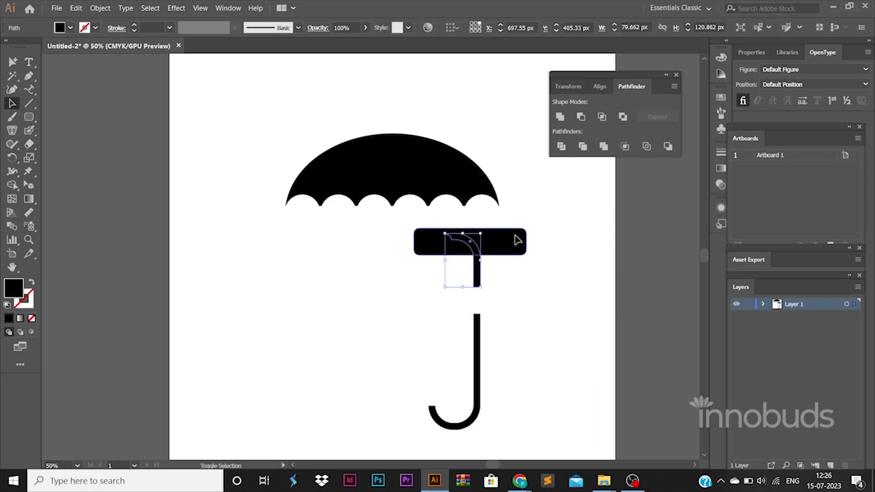
click(580, 118)
click(549, 362)
click(476, 280)
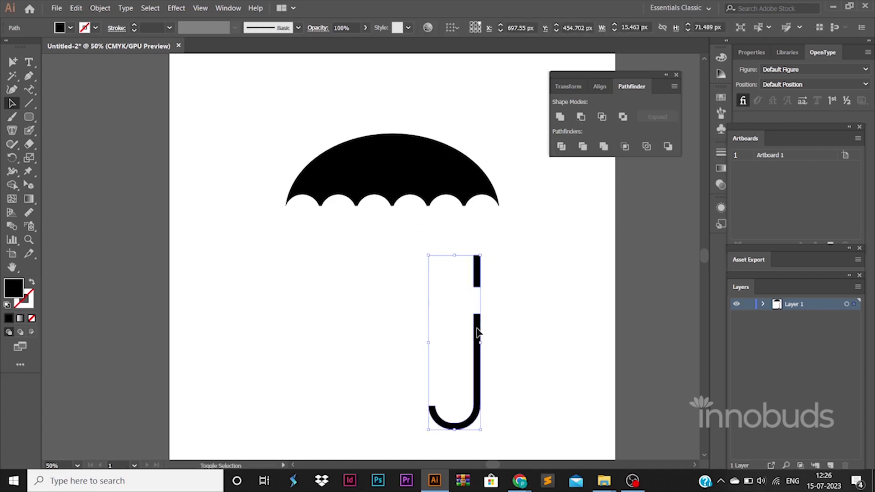
Step: Move the handle under the canopy and centre it horizontally
mouse_move(479, 333)
mouse_down()
mouse_move(390, 213)
mouse_move(396, 196)
mouse_up()
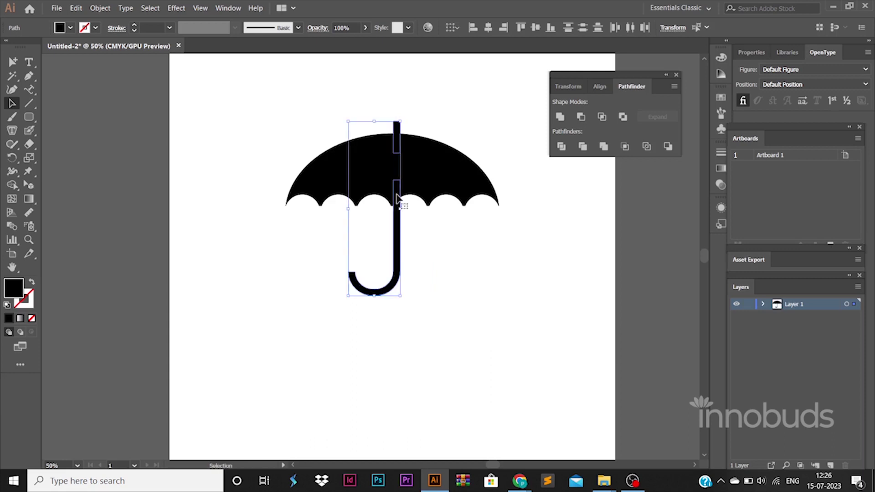
shift+click(316, 146)
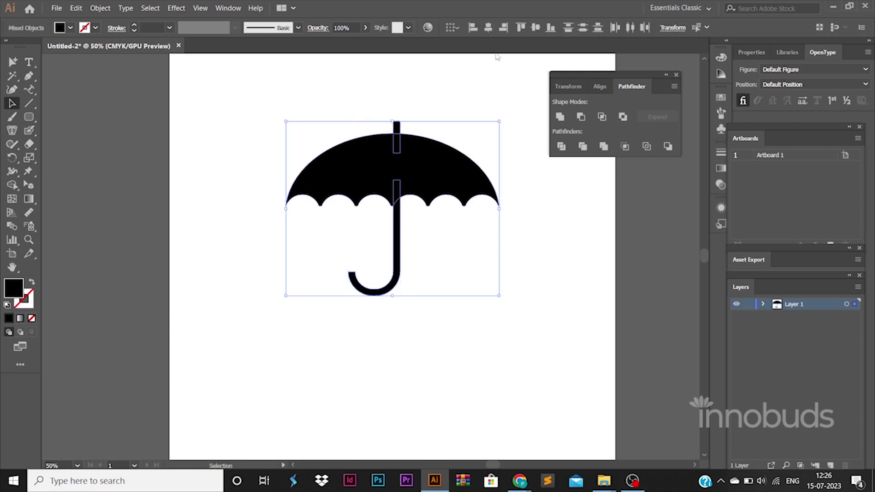
click(488, 28)
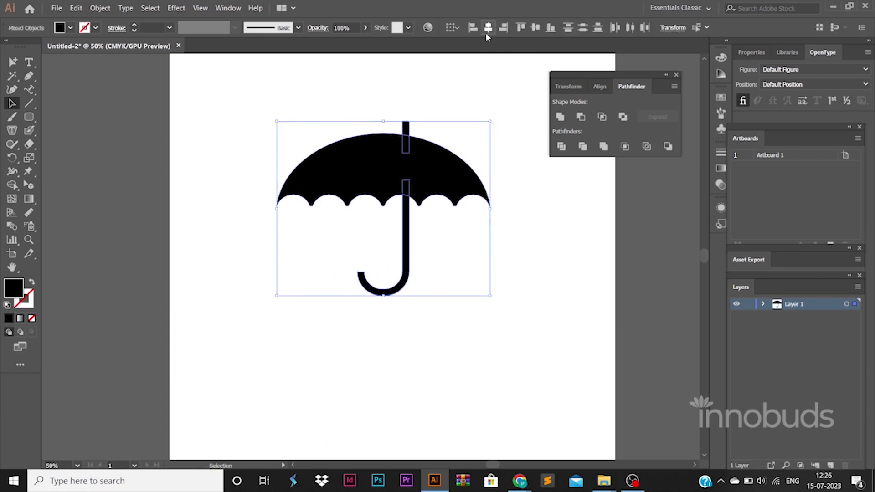
click(449, 228)
Step: Nudge the handle group left to the canopy's middle and lower it slightly
click(437, 199)
click(411, 229)
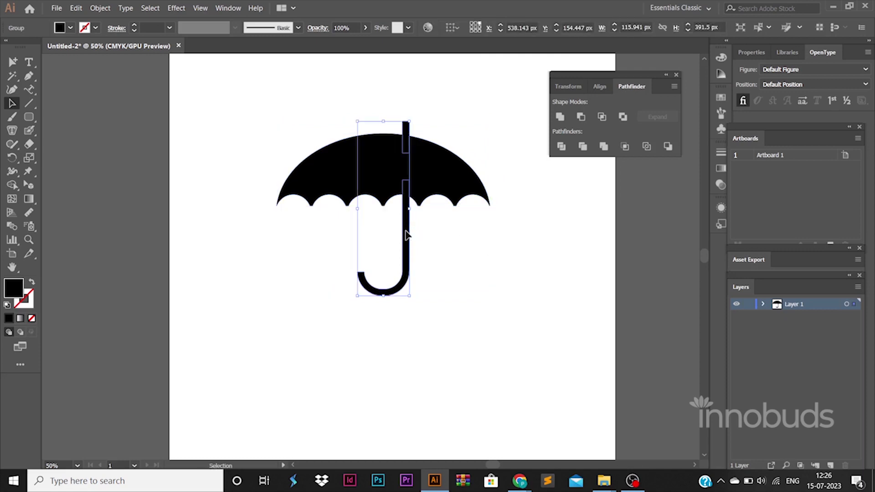
drag(407, 235, 381, 237)
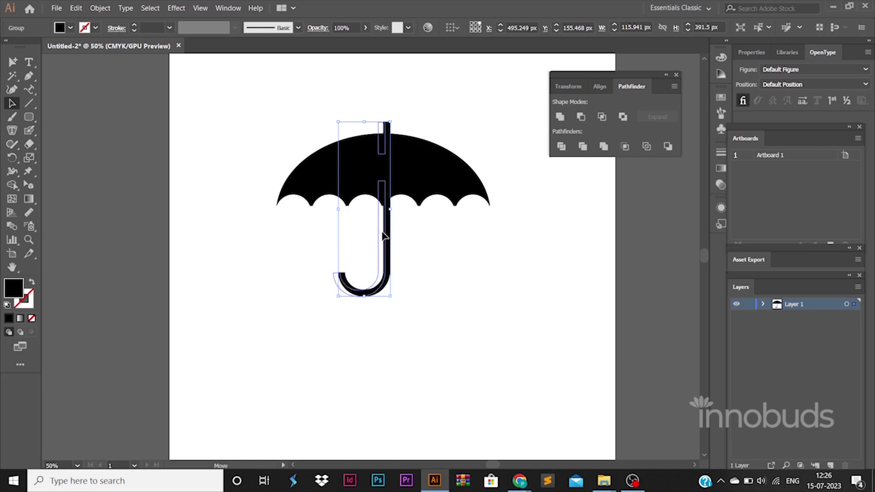
click(411, 263)
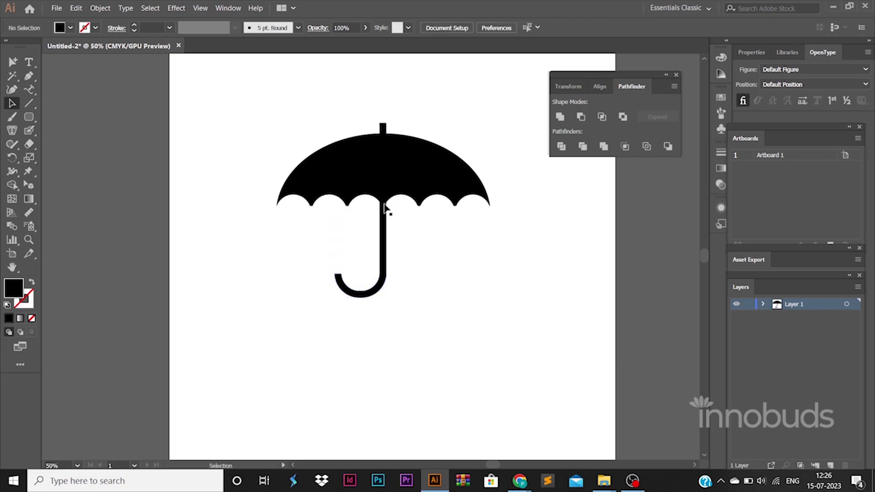
click(385, 199)
drag(386, 200, 386, 217)
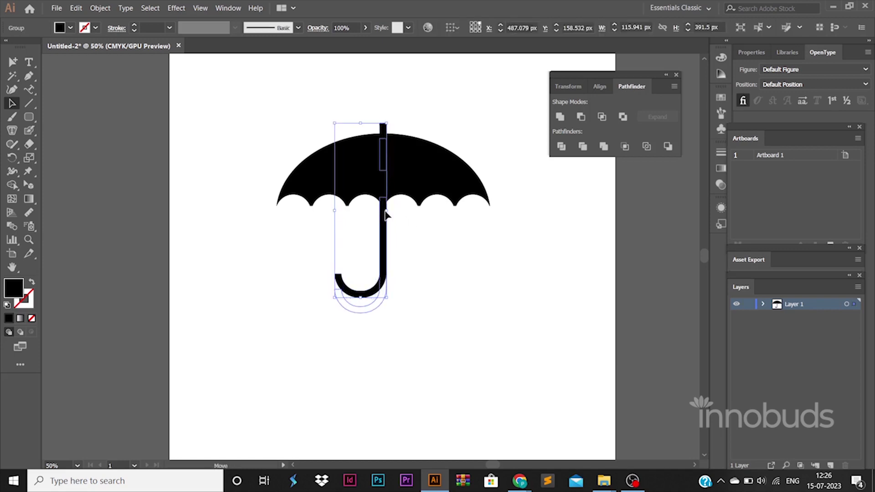
click(413, 254)
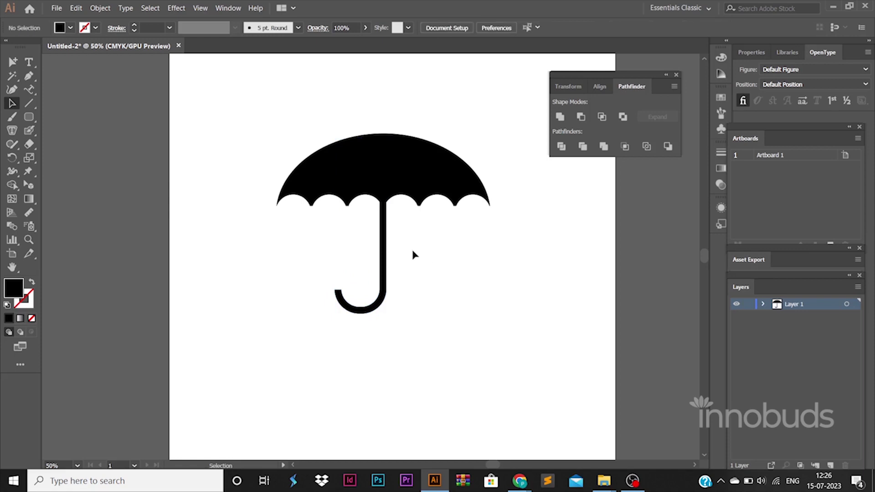
right_click(386, 246)
click(444, 277)
click(384, 158)
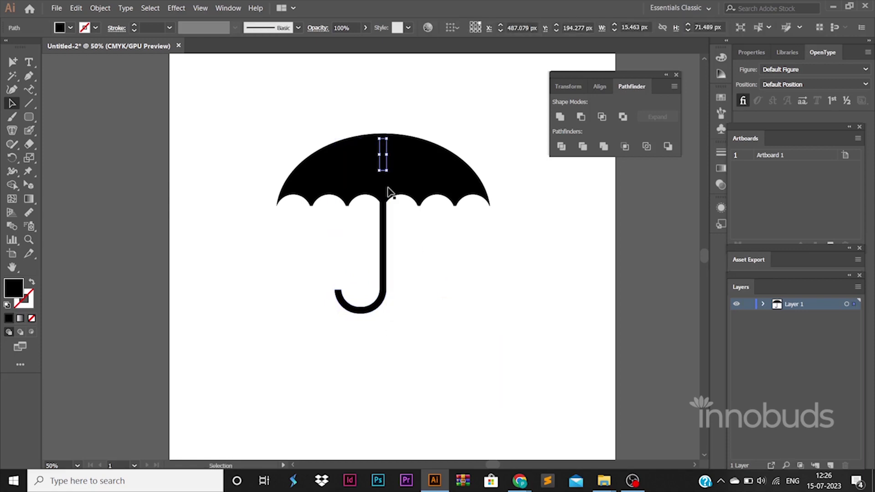
shift+click(384, 219)
right_click(384, 217)
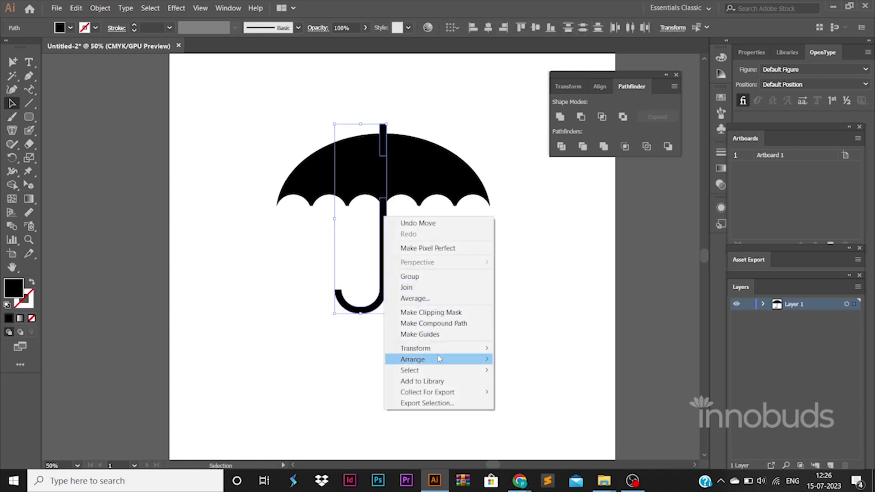
mouse_move(413, 359)
click(515, 393)
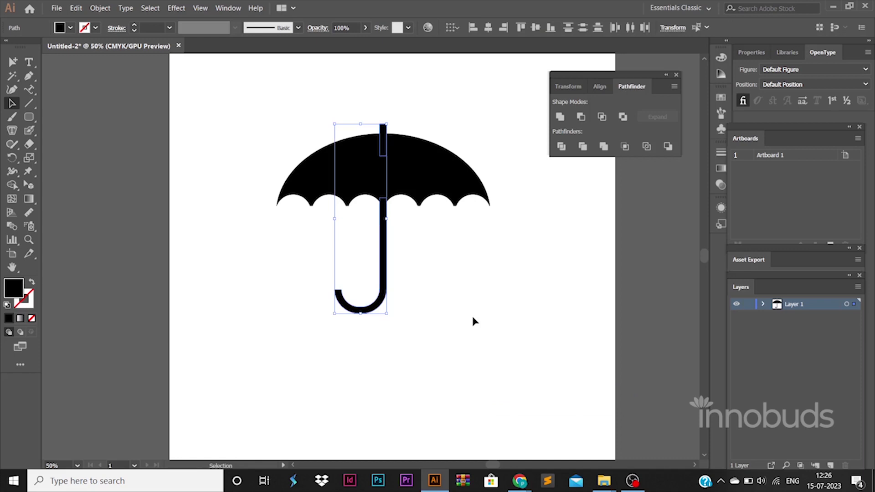
drag(440, 277, 299, 142)
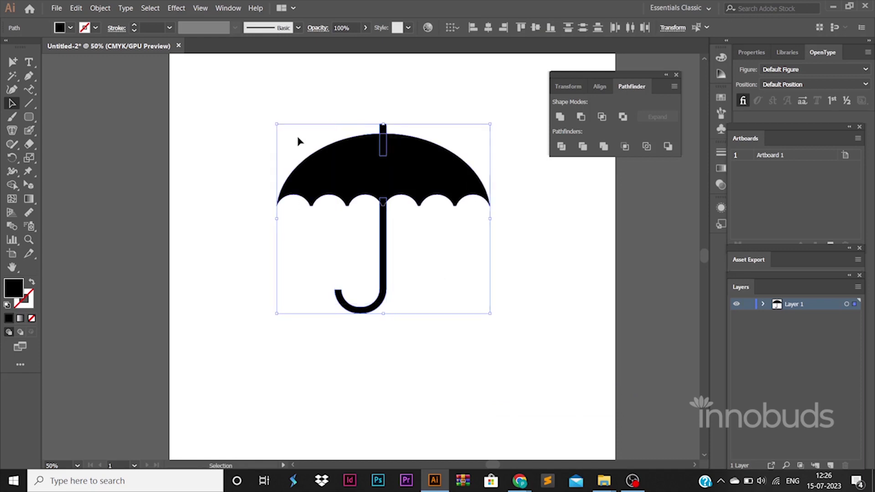
Step: Unite the umbrella parts, then move it upper-left and enlarge it to about 410 × 365 px
click(559, 117)
click(453, 350)
key(ctrl+minus)
drag(352, 191, 496, 330)
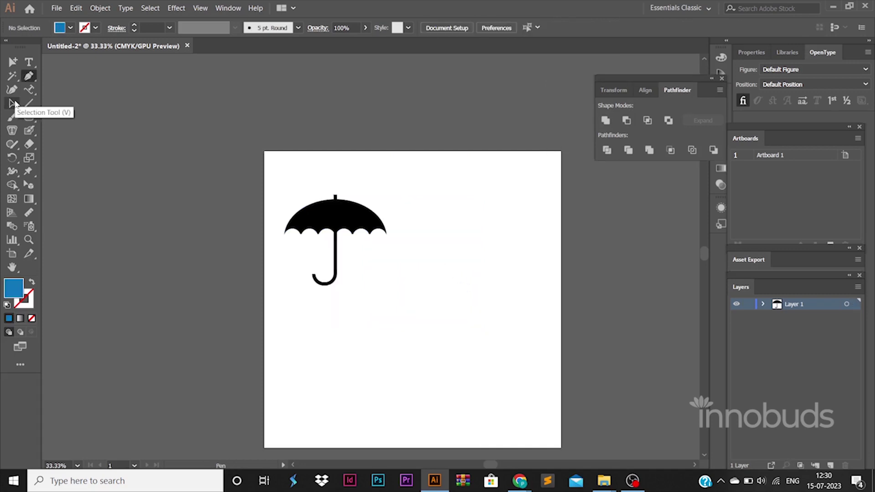
key(v)
drag(218, 160, 401, 276)
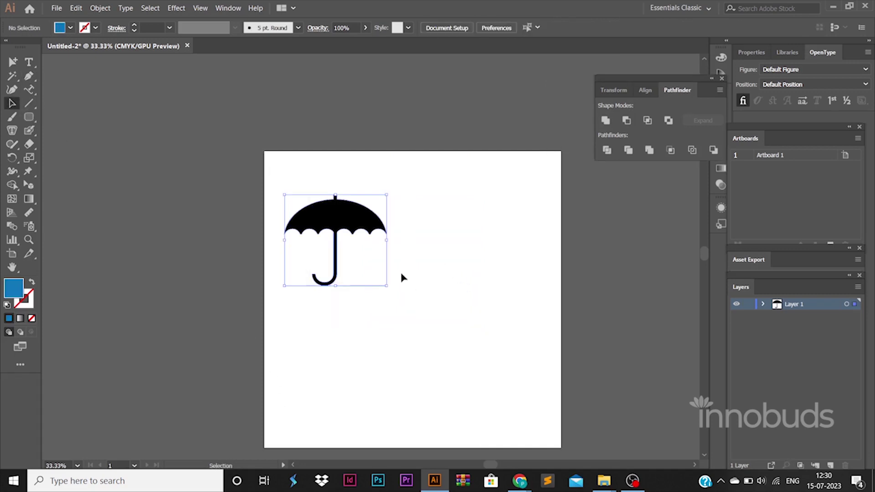
mouse_move(389, 194)
mouse_down()
mouse_move(397, 186)
mouse_move(436, 219)
mouse_move(368, 212)
mouse_up()
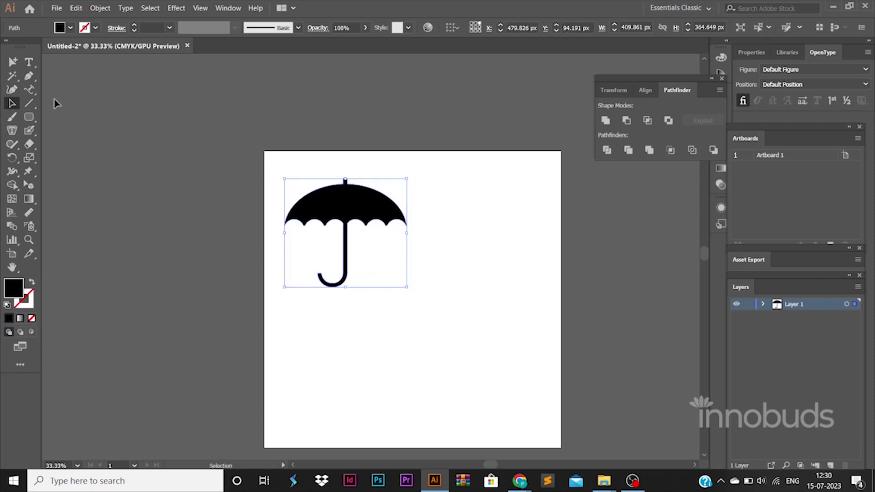
Step: Draw a closed triangle through the artboard's bottom-left, top-right and bottom-right corners
click(32, 80)
click(264, 449)
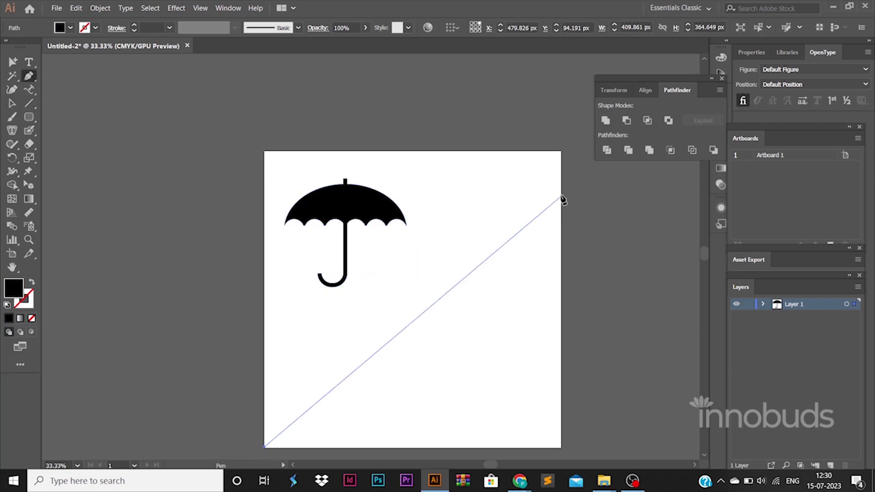
click(562, 151)
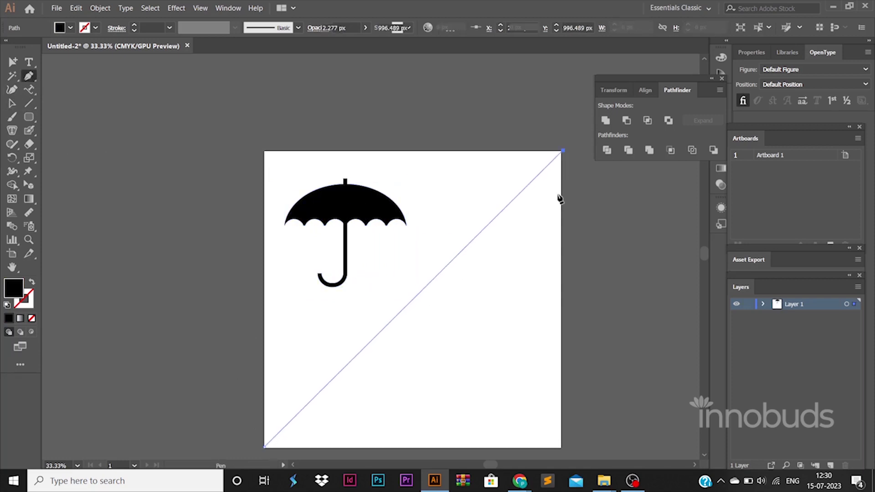
click(561, 448)
click(263, 449)
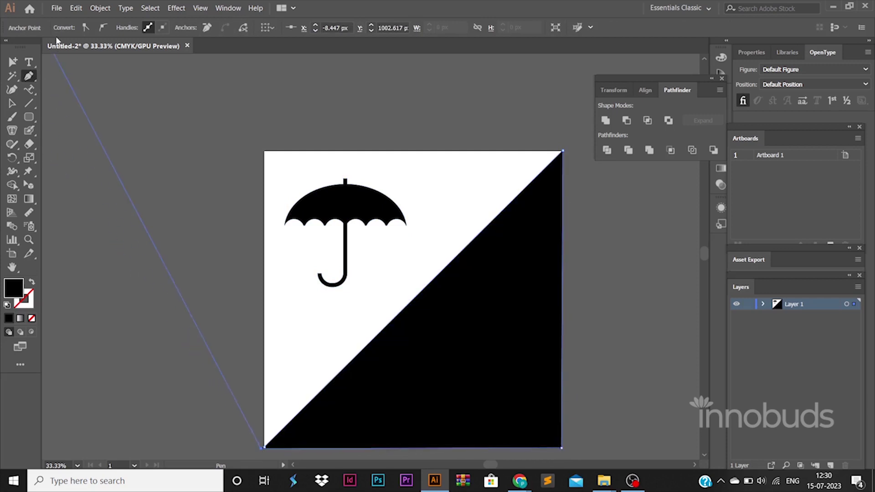
Step: Fill the lower-right triangle with blue
click(14, 103)
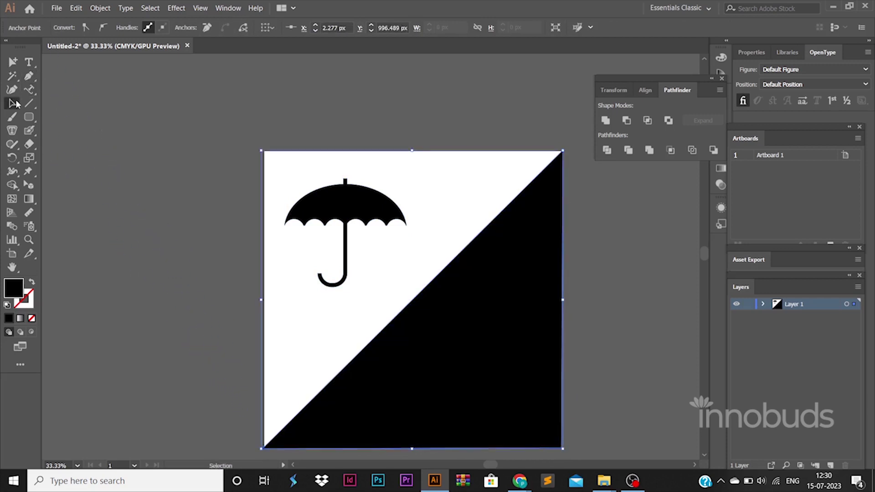
click(537, 347)
click(70, 28)
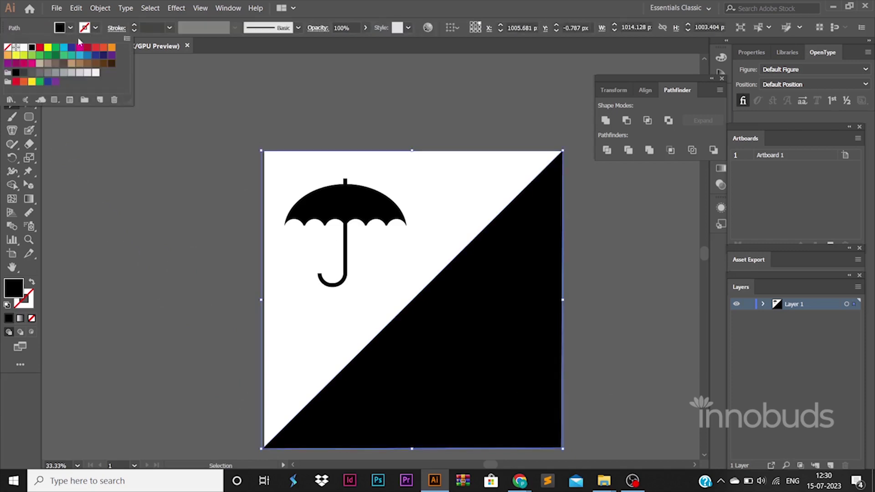
click(89, 56)
Step: Alt-drag a copy of the umbrella onto the blue triangle and bring it to front
click(226, 245)
drag(357, 205, 478, 321)
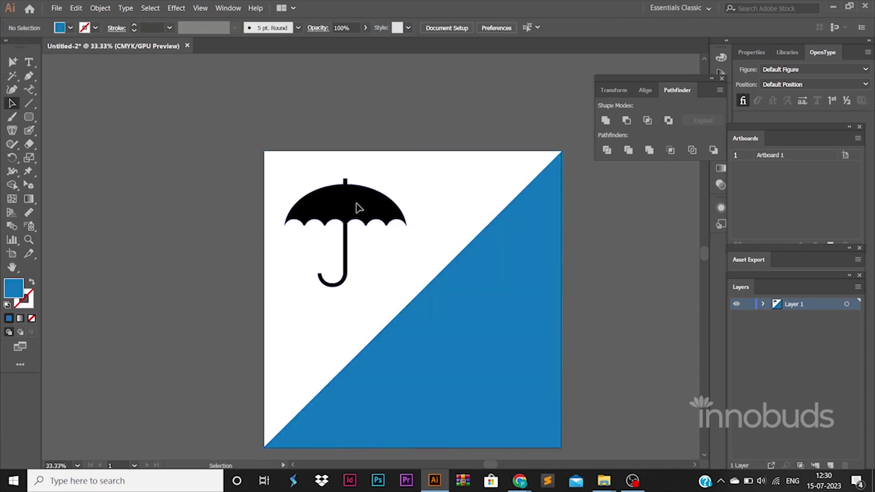
right_click(479, 322)
click(602, 266)
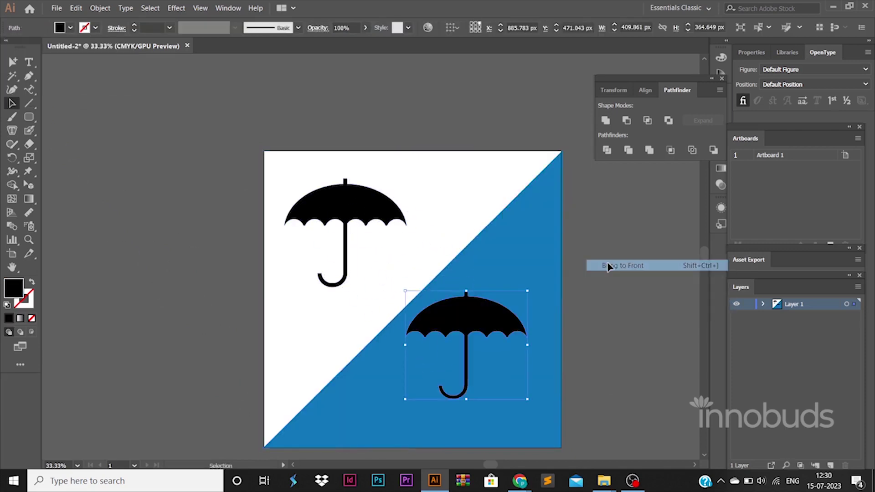
Step: Rotate the umbrella copy clockwise, nudge it into the blue area, and fill it white
key(r)
drag(602, 318, 587, 351)
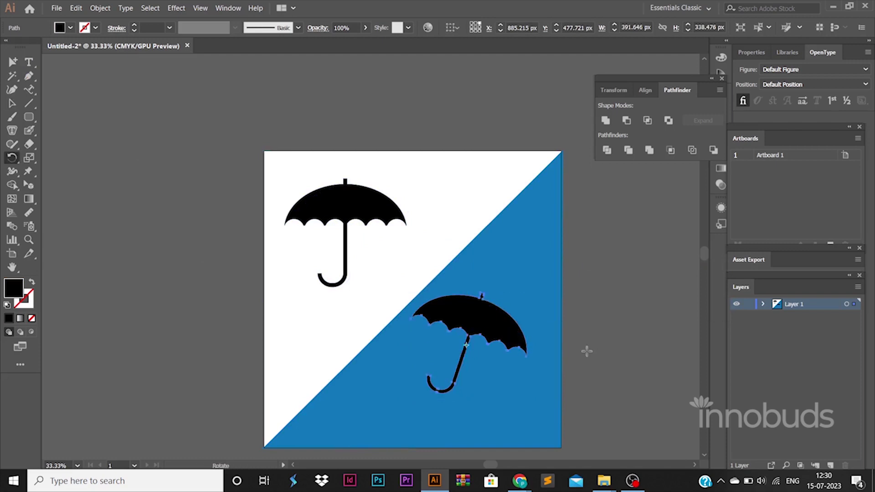
click(8, 103)
drag(494, 331, 500, 344)
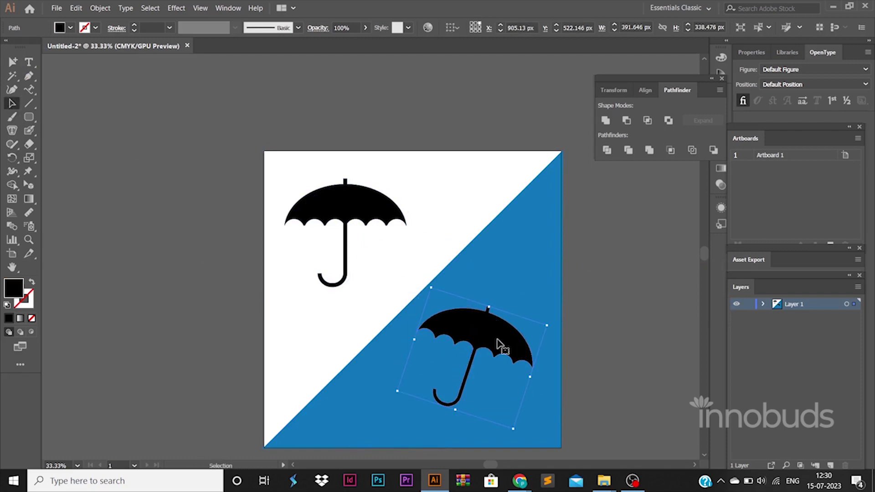
click(71, 28)
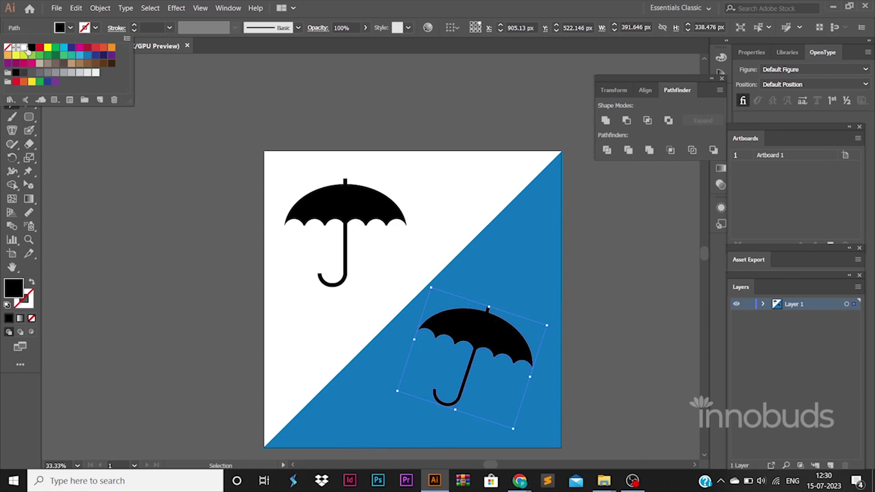
click(25, 47)
click(172, 259)
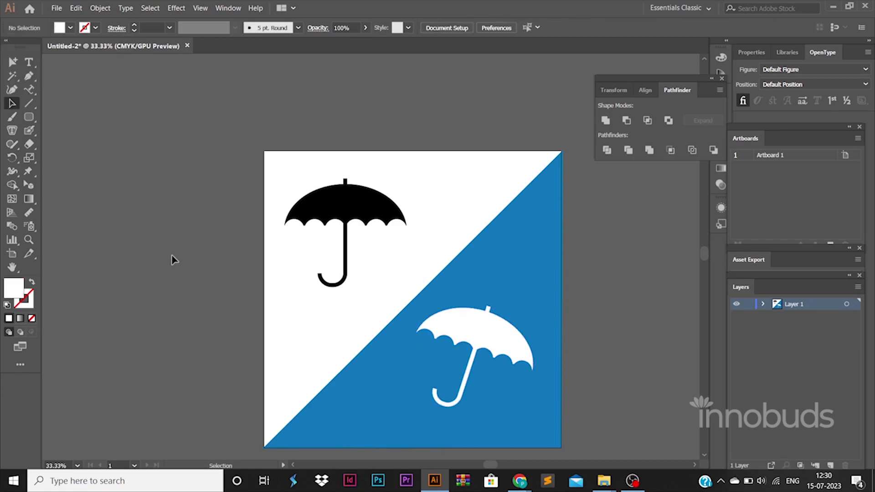
Step: Save the design as Adobe PDF named 2.umbrella with the High Quality Print preset
scroll(172, 259, down, 1)
key(ctrl+s)
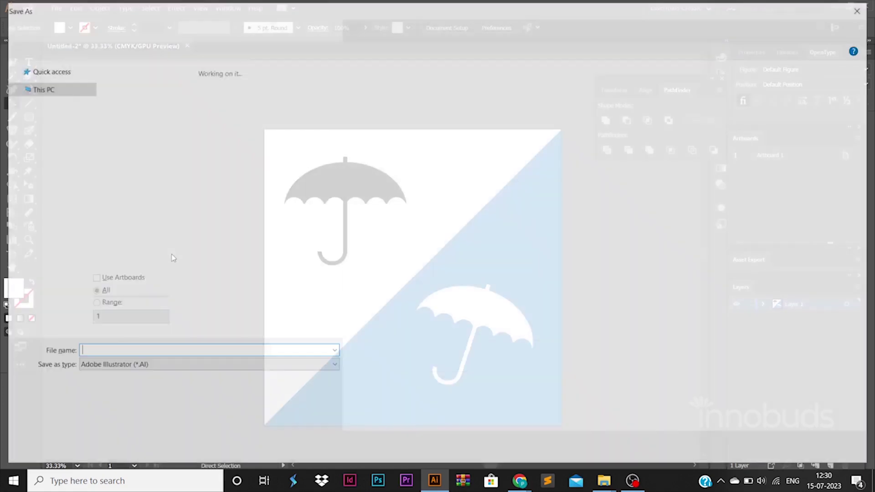
text(2.umbrella)
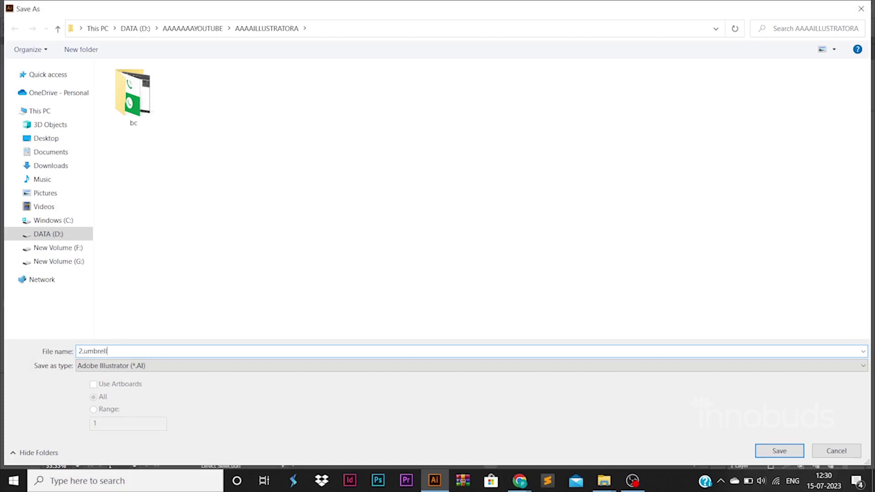
click(163, 366)
click(163, 385)
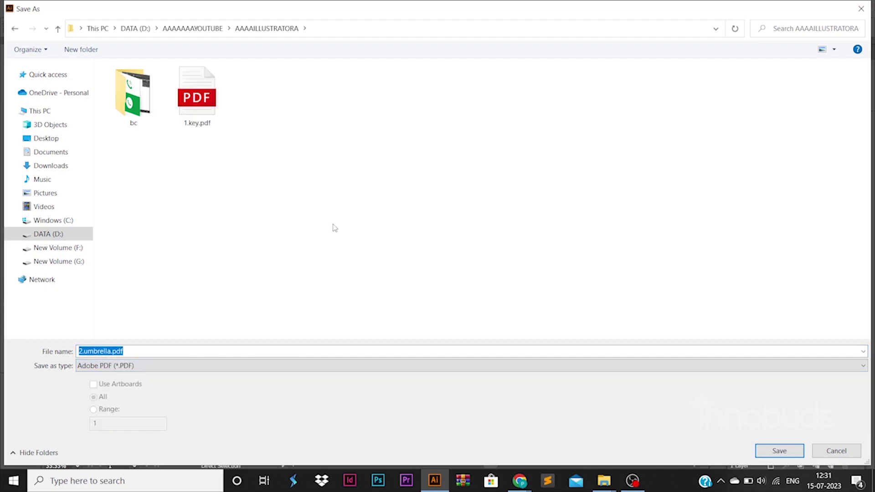
key(Return)
click(410, 96)
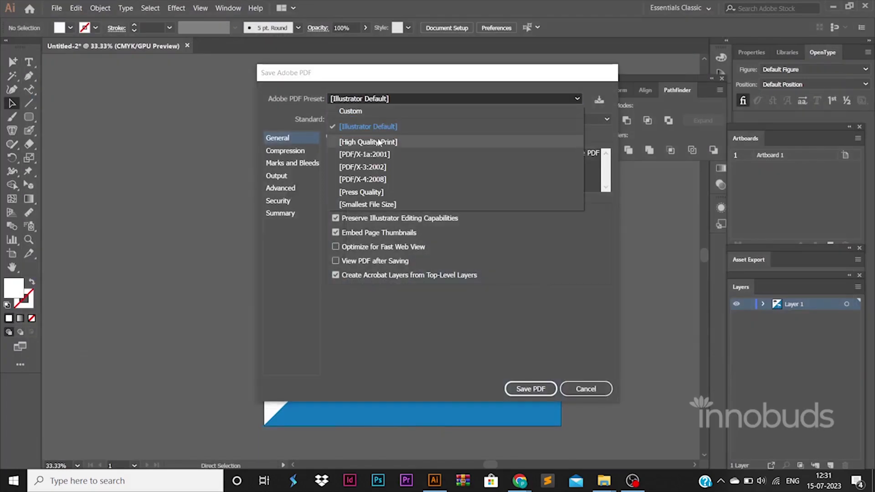
click(371, 141)
click(538, 385)
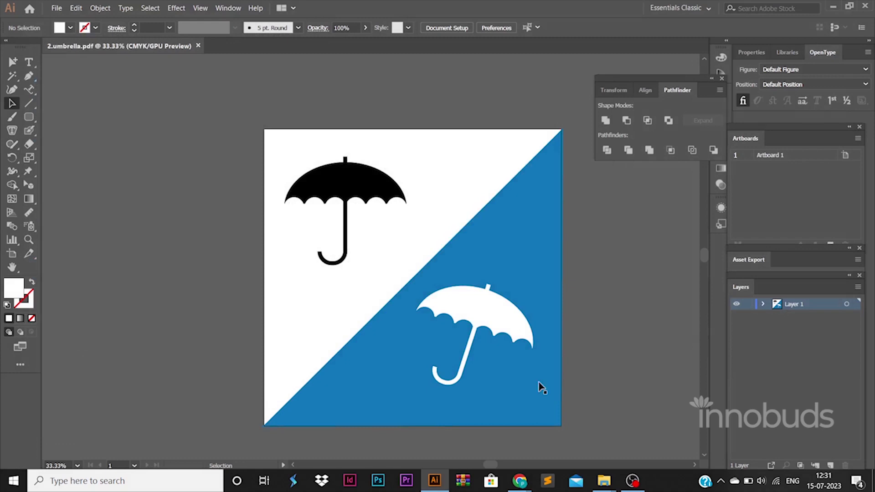
mouse_move(604, 481)
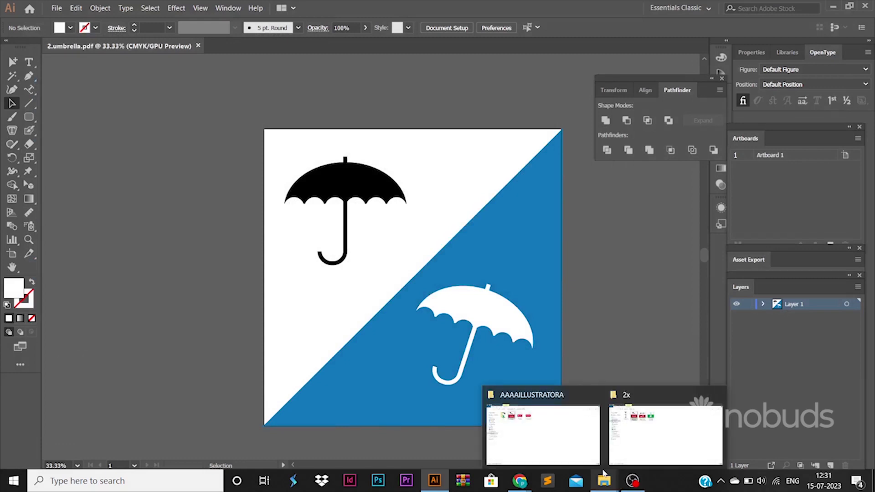
Step: Open 2.umbrella.pdf in the browser to check it, then return to Illustrator
click(584, 446)
right_click(326, 64)
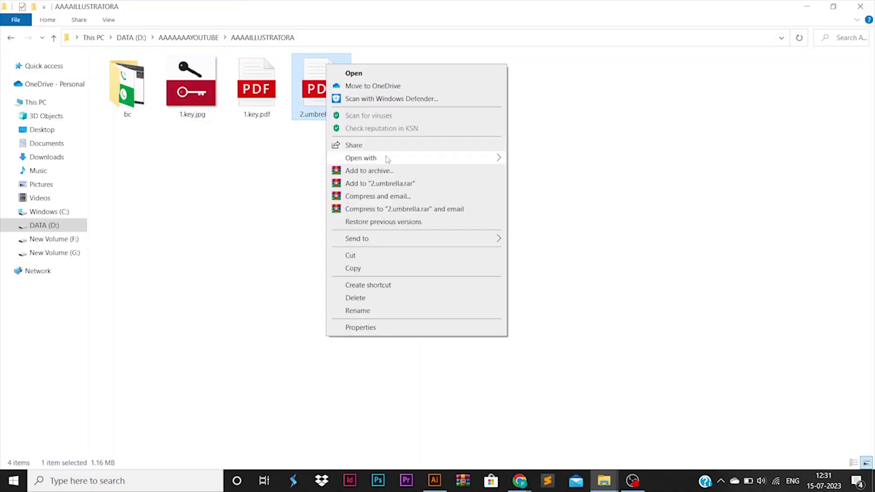
mouse_move(360, 158)
click(546, 228)
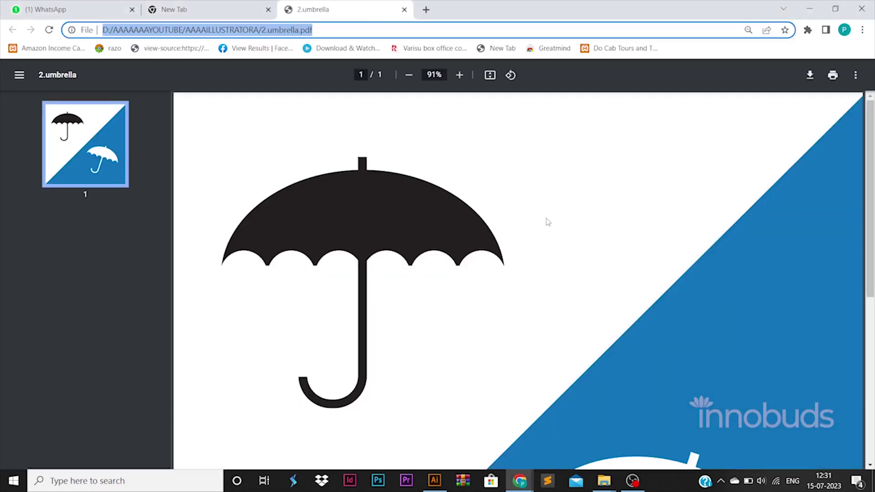
scroll(548, 222, down, 1)
scroll(574, 254, up, 4)
scroll(569, 309, down, 5)
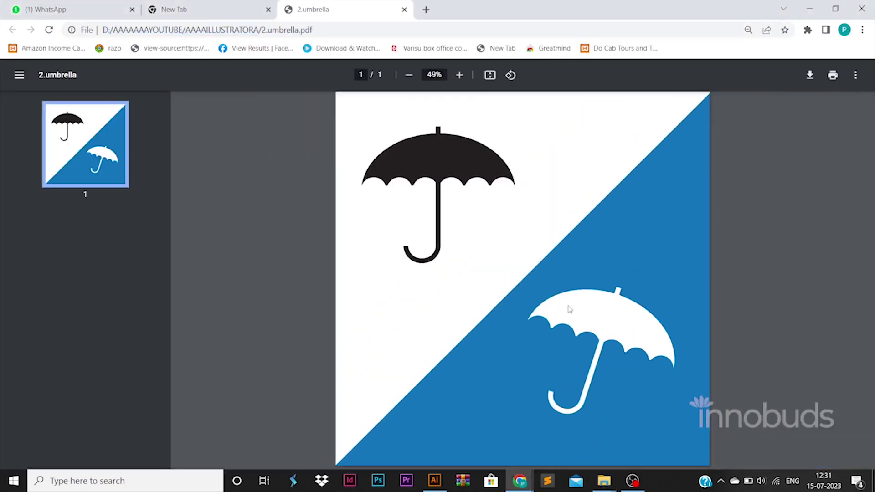
click(435, 481)
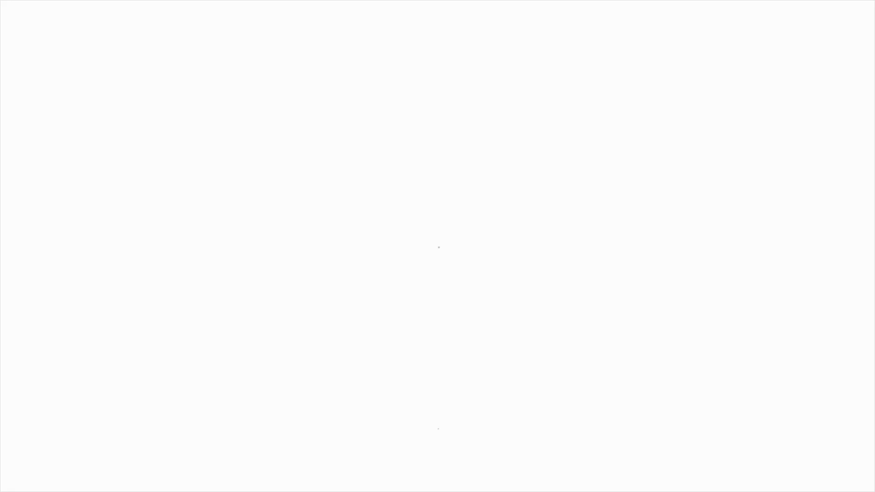